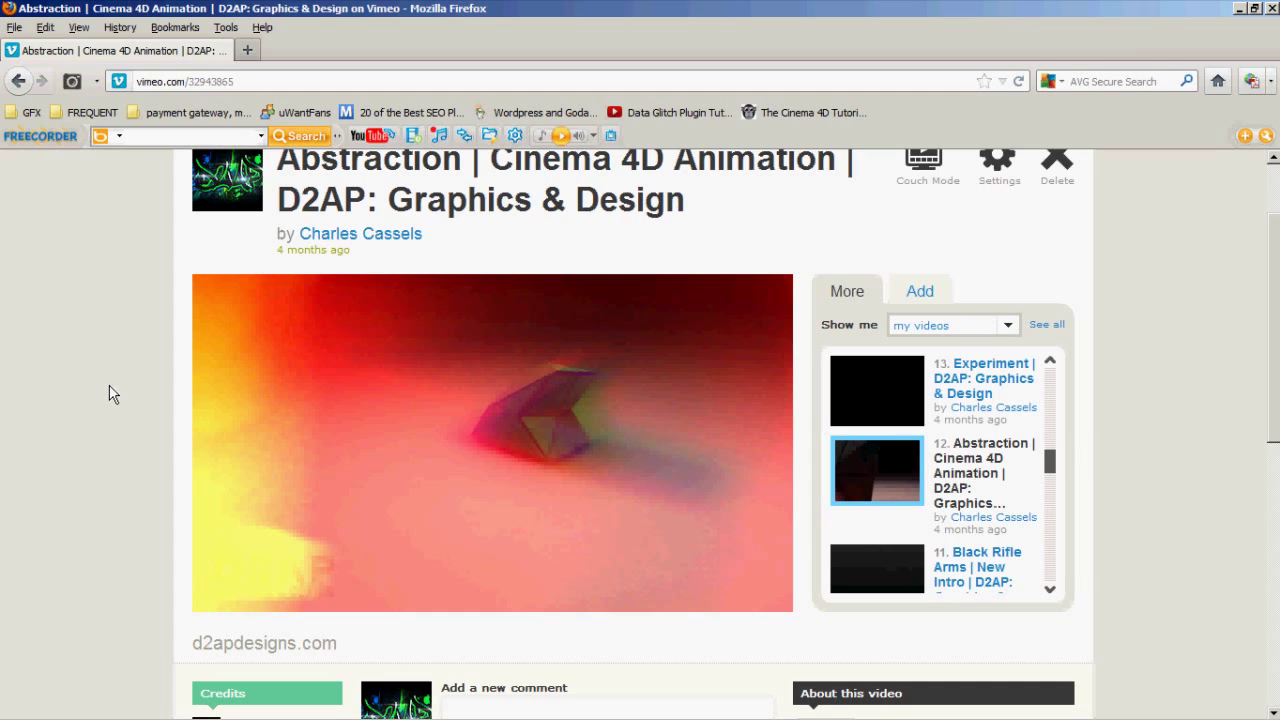
- Exit the full-screen playback of the Abstraction reference video and switch to Cinema 4D
{"action": "mouse_move", "coordinate": [439, 420]}
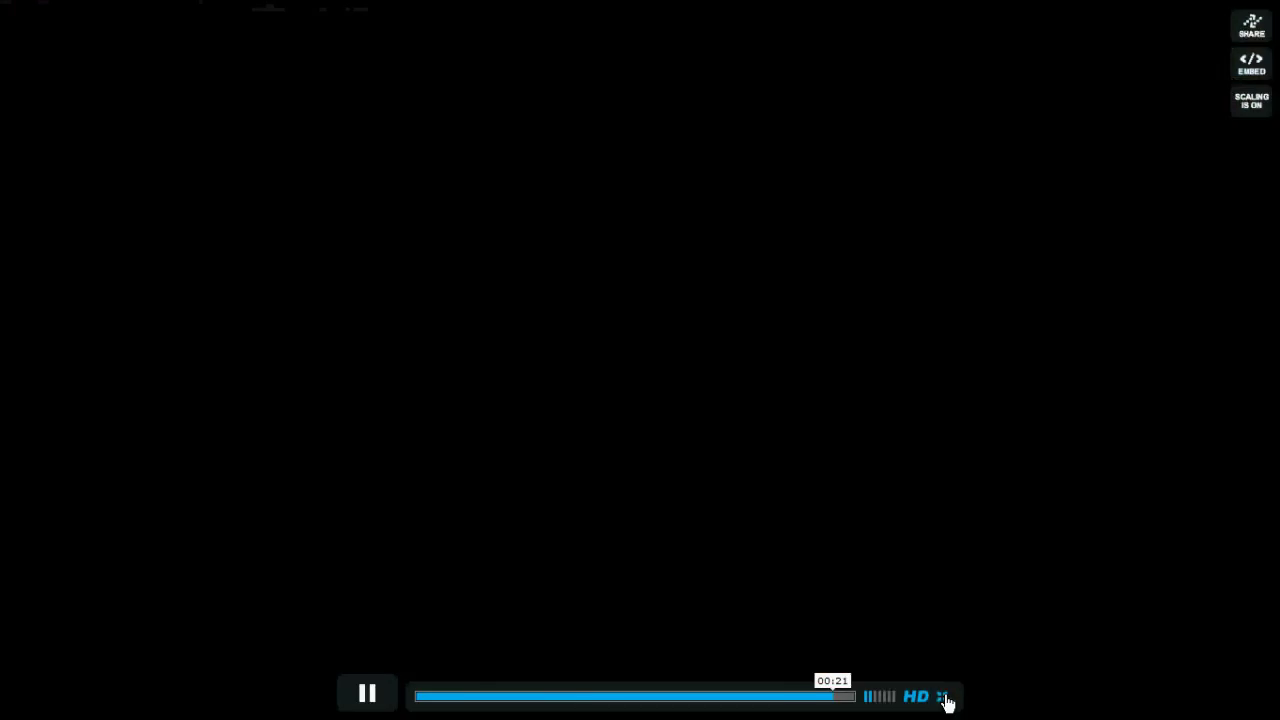
{"action": "left_click", "coordinate": [946, 696]}
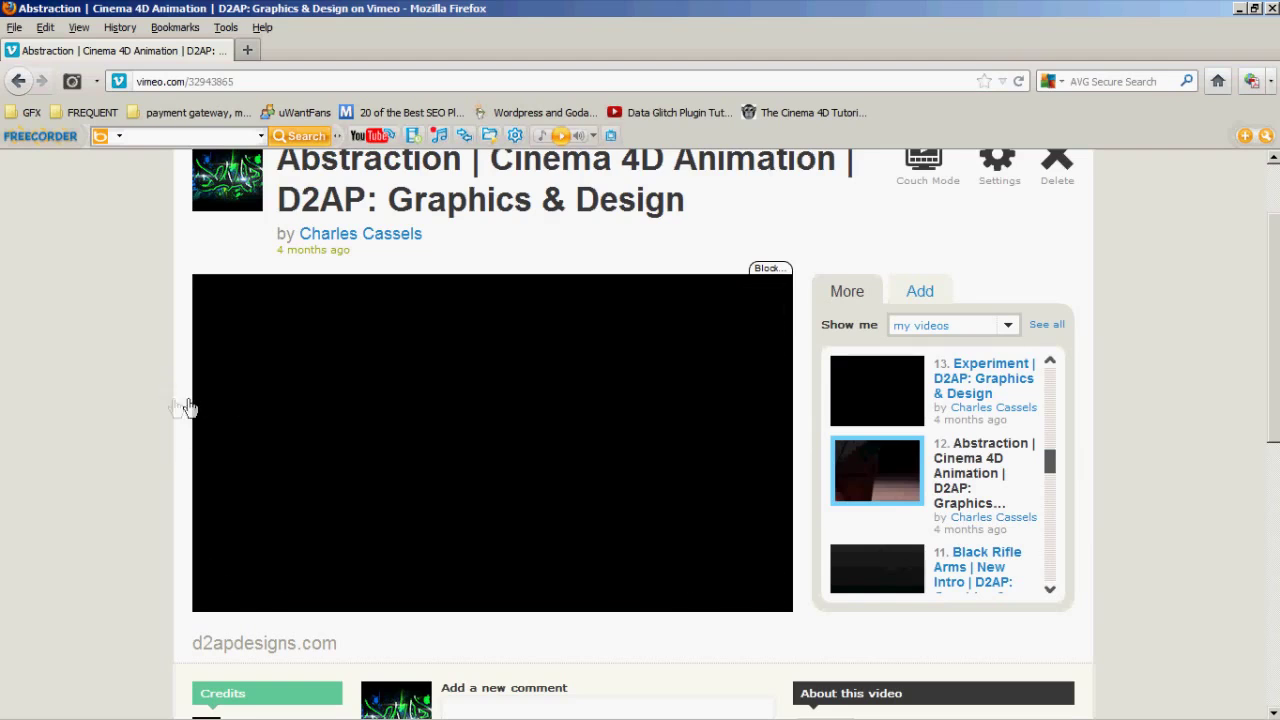
{"action": "mouse_move", "coordinate": [642, 705]}
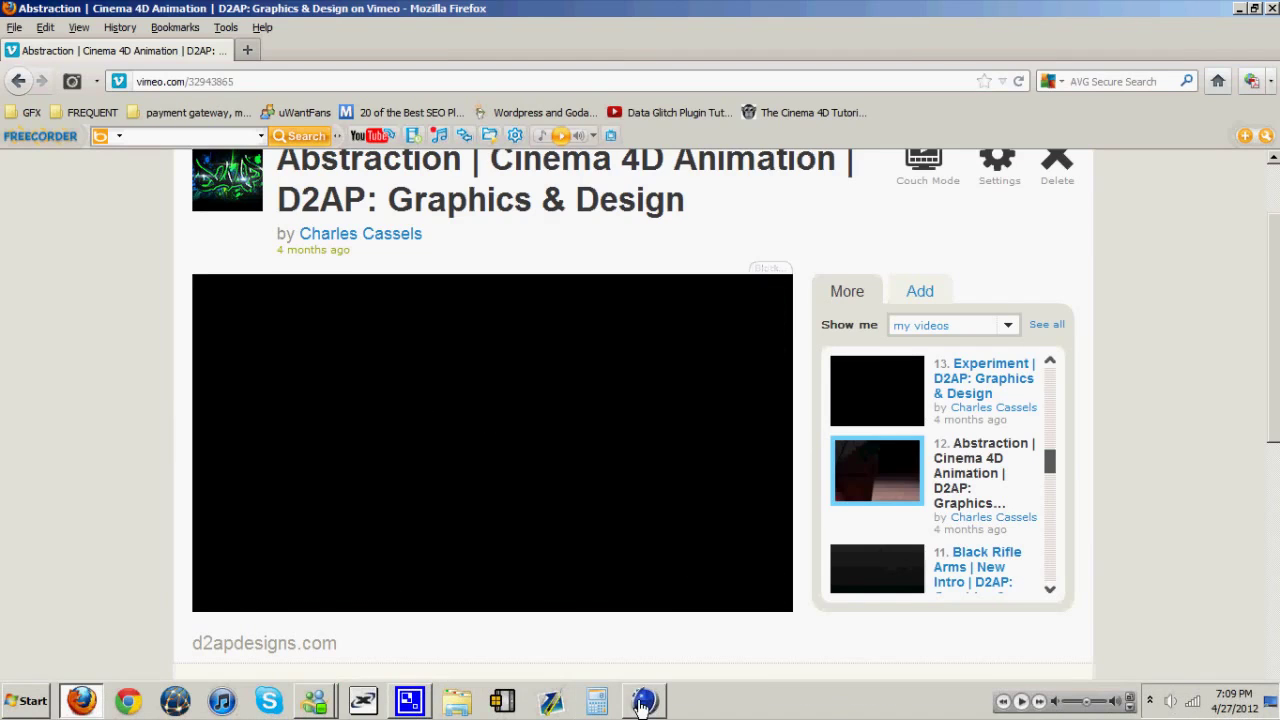
{"action": "left_click", "coordinate": [643, 702]}
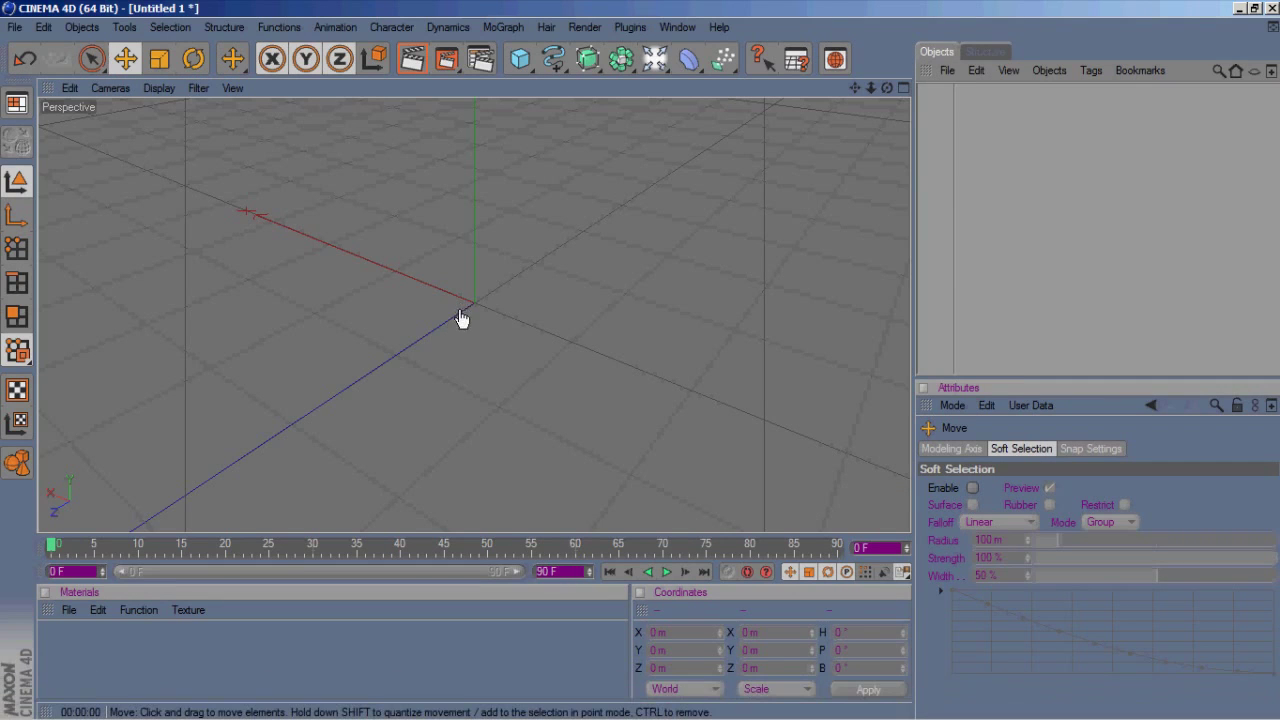
- Add a Platonic primitive, set its type to Octa, and set its segments to 2
{"action": "left_click", "coordinate": [519, 62]}
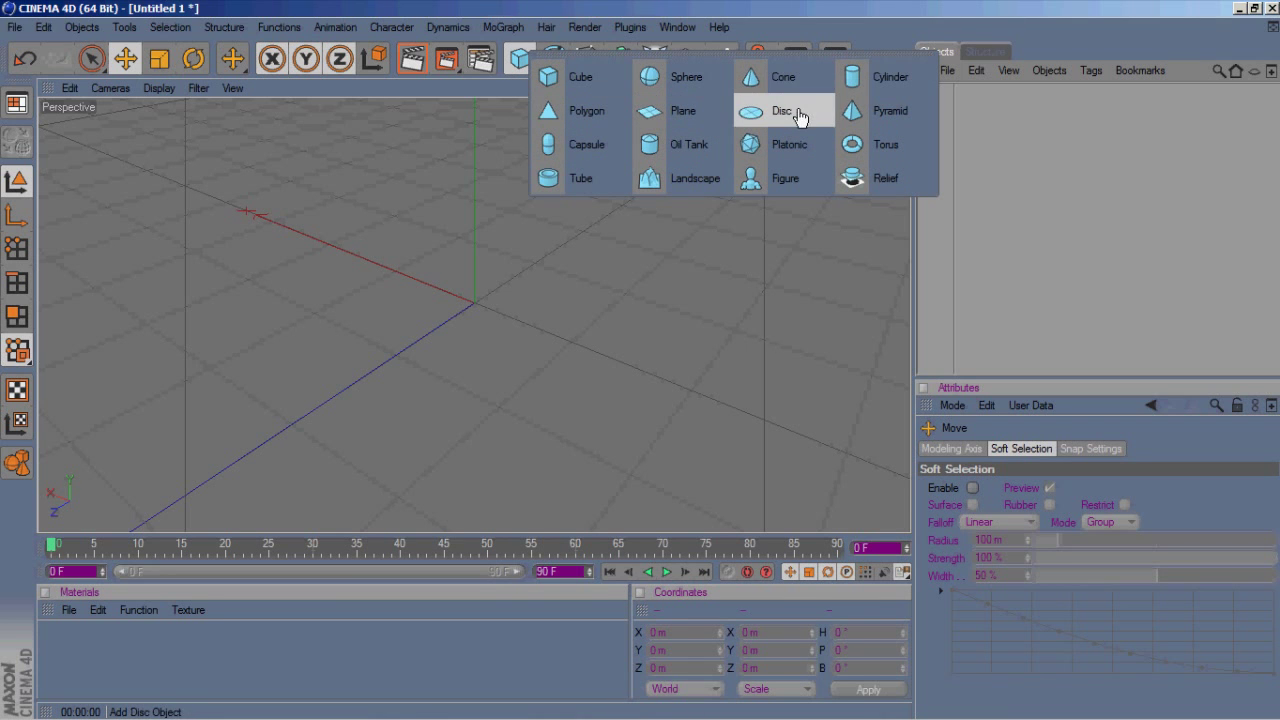
{"action": "left_click", "coordinate": [790, 150]}
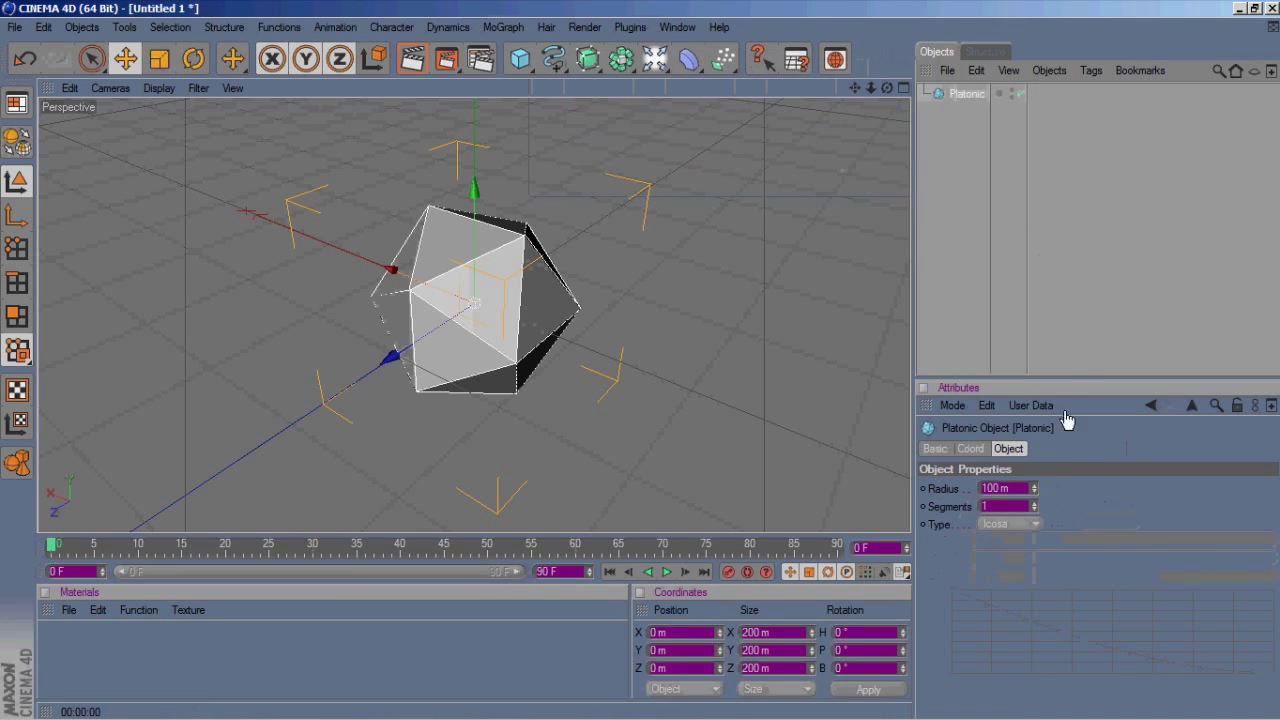
{"action": "left_click", "coordinate": [1018, 527]}
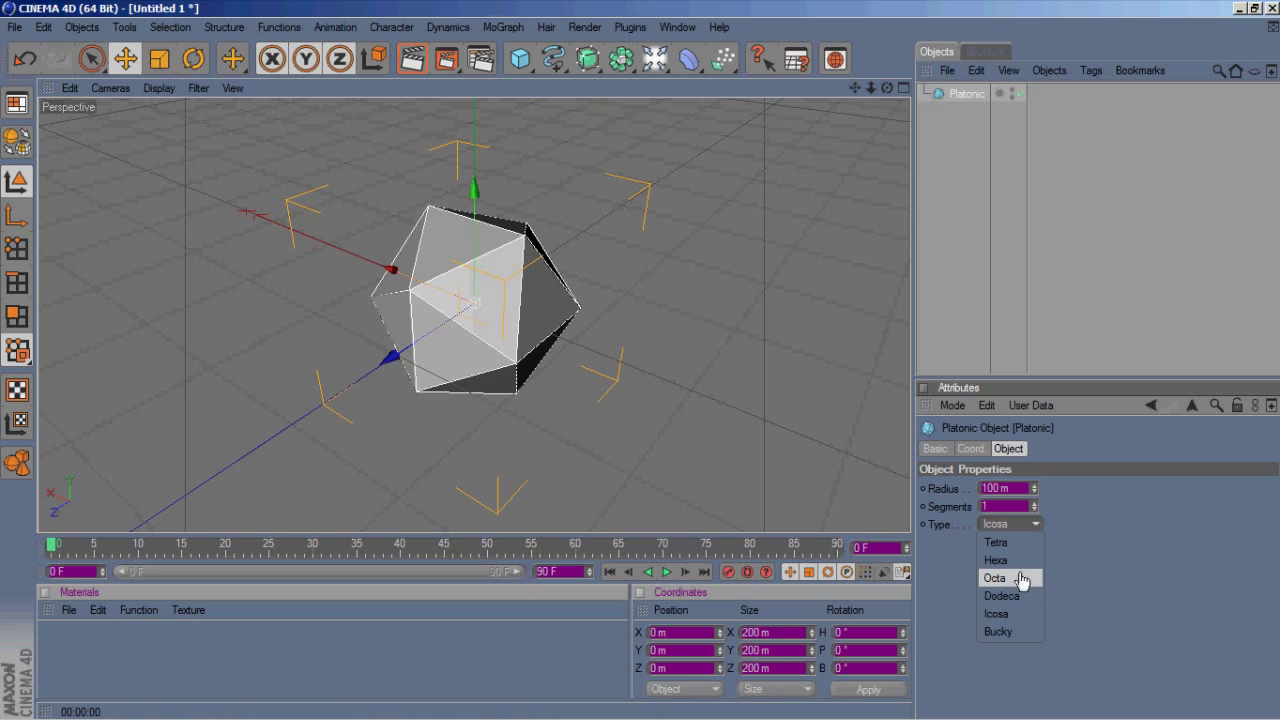
{"action": "left_click", "coordinate": [1013, 579]}
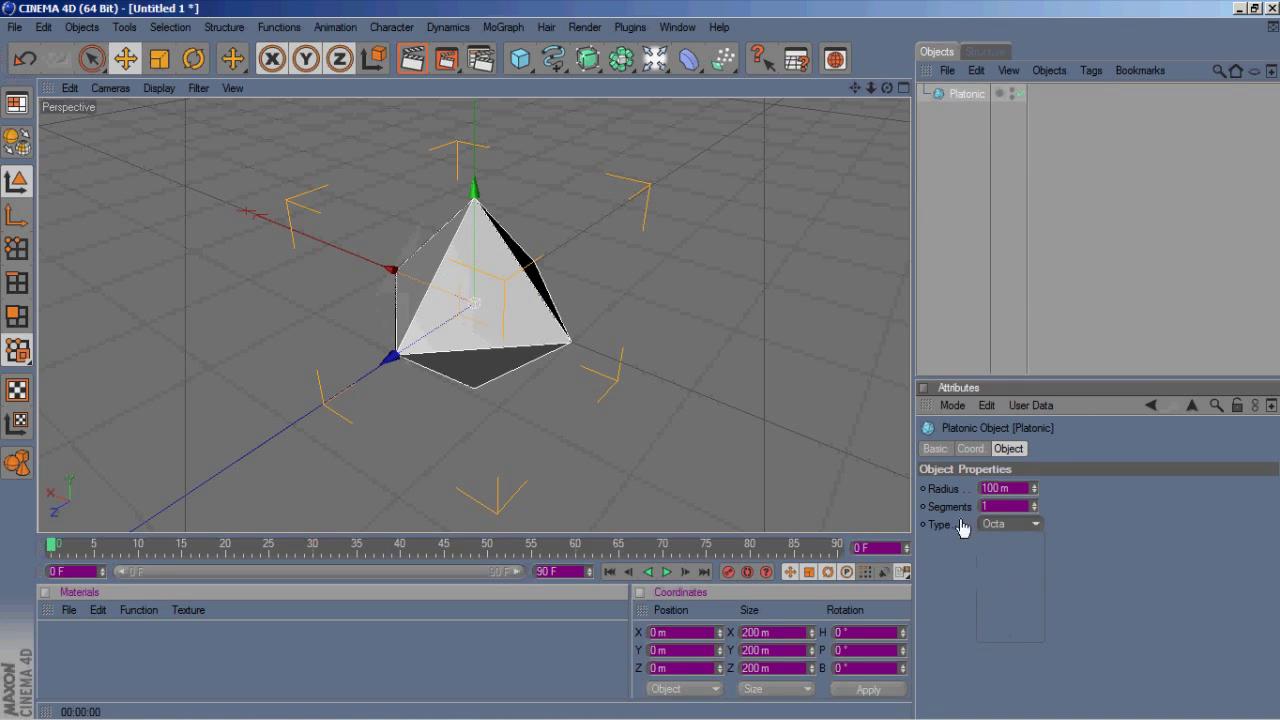
{"action": "left_click", "coordinate": [1034, 504]}
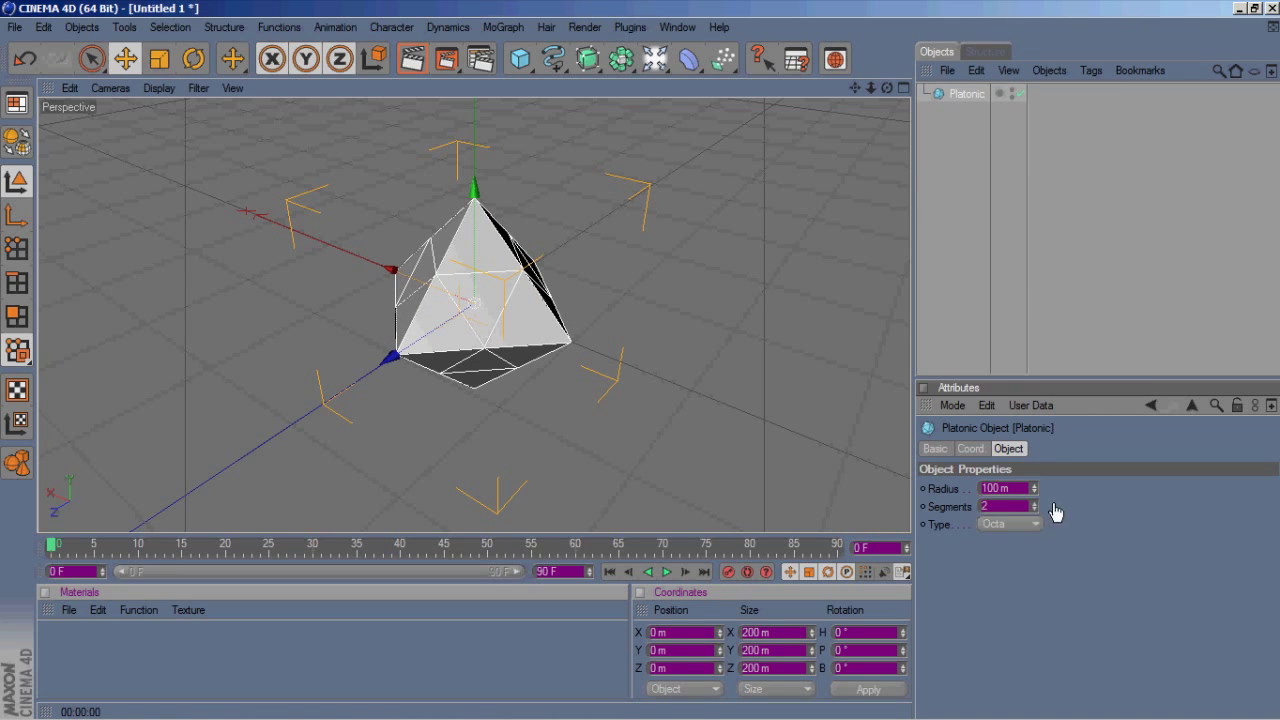
- Make the Platonic object editable and select all of its polygons in polygon mode
{"action": "left_click", "coordinate": [18, 150]}
{"action": "left_click", "coordinate": [20, 322]}
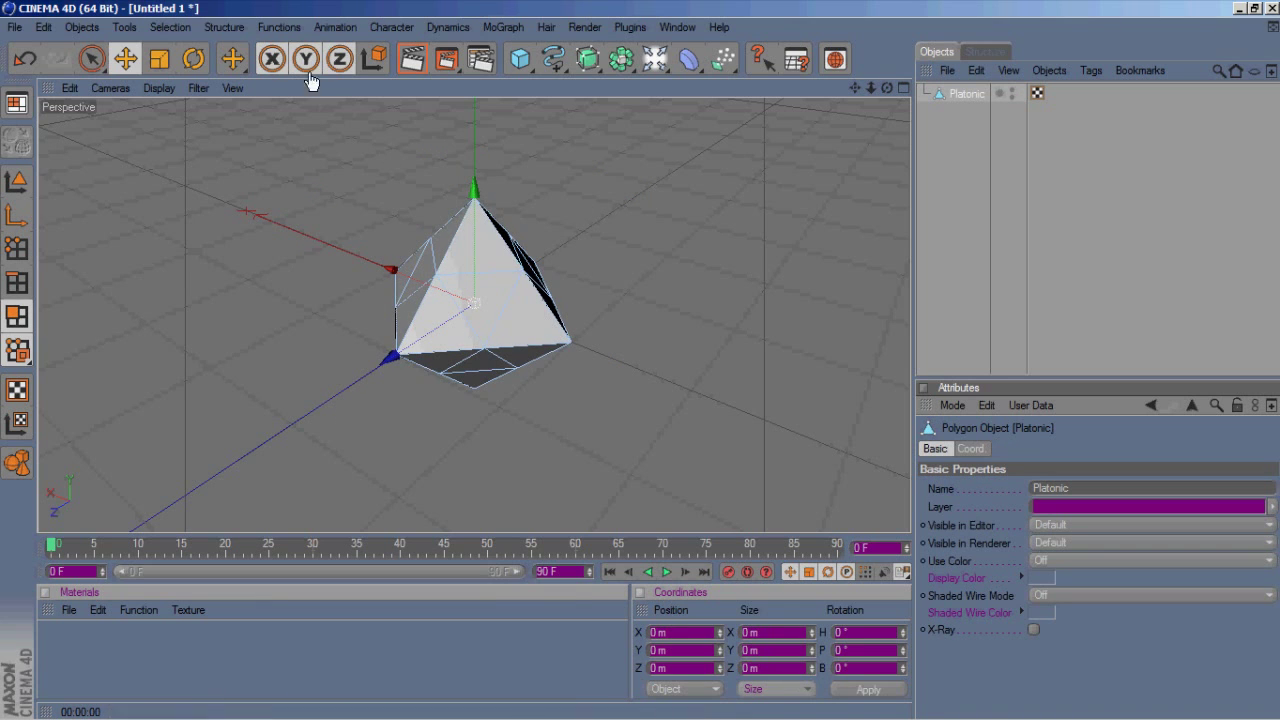
{"action": "left_click", "coordinate": [179, 28]}
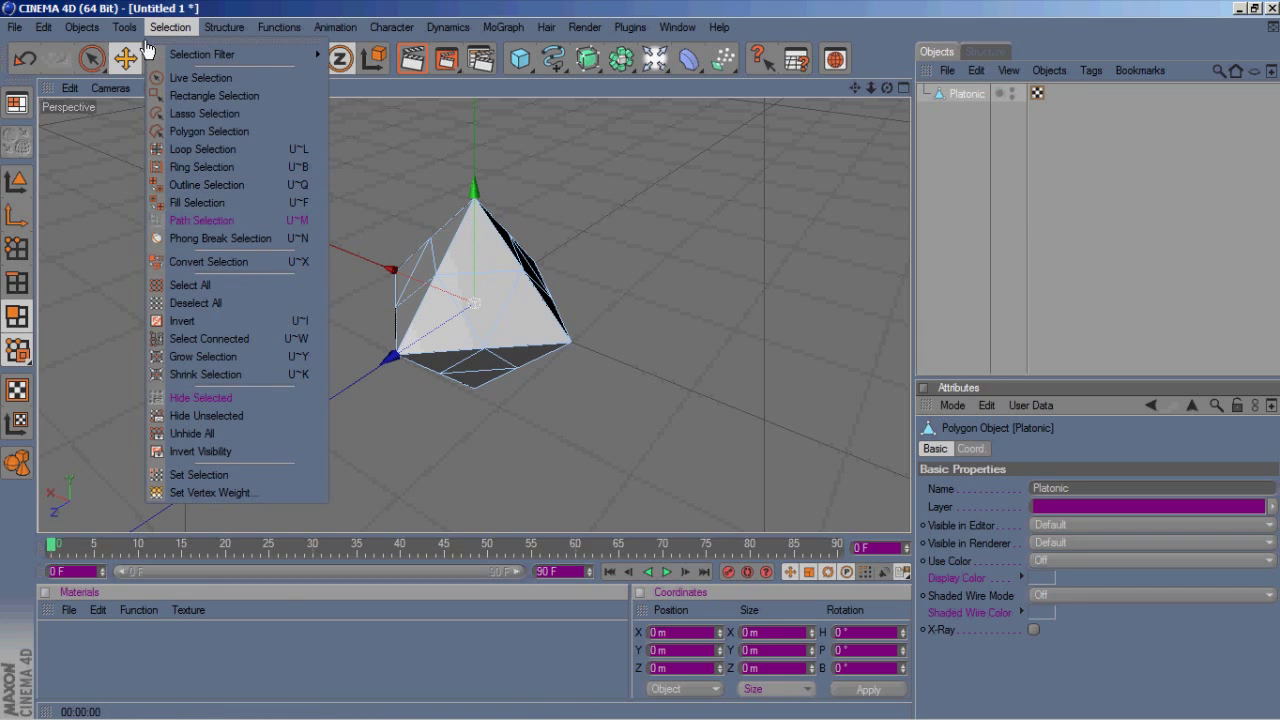
{"action": "mouse_move", "coordinate": [58, 28]}
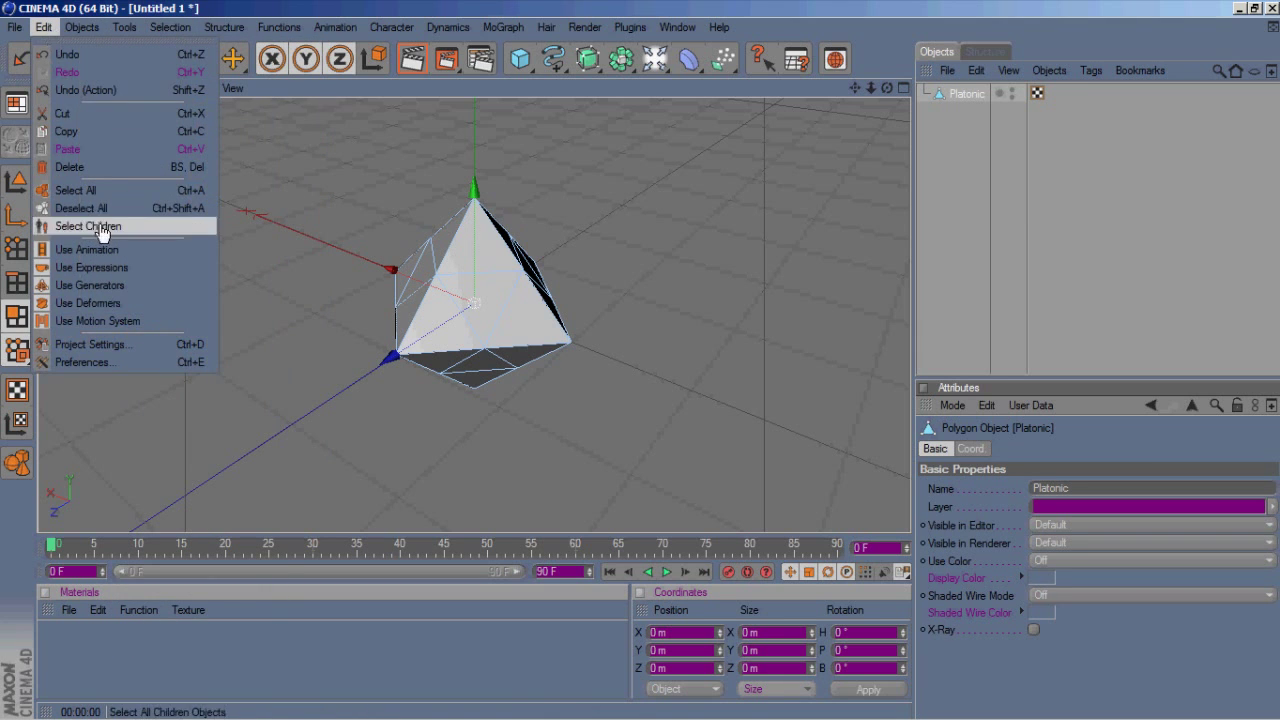
{"action": "left_click", "coordinate": [80, 190]}
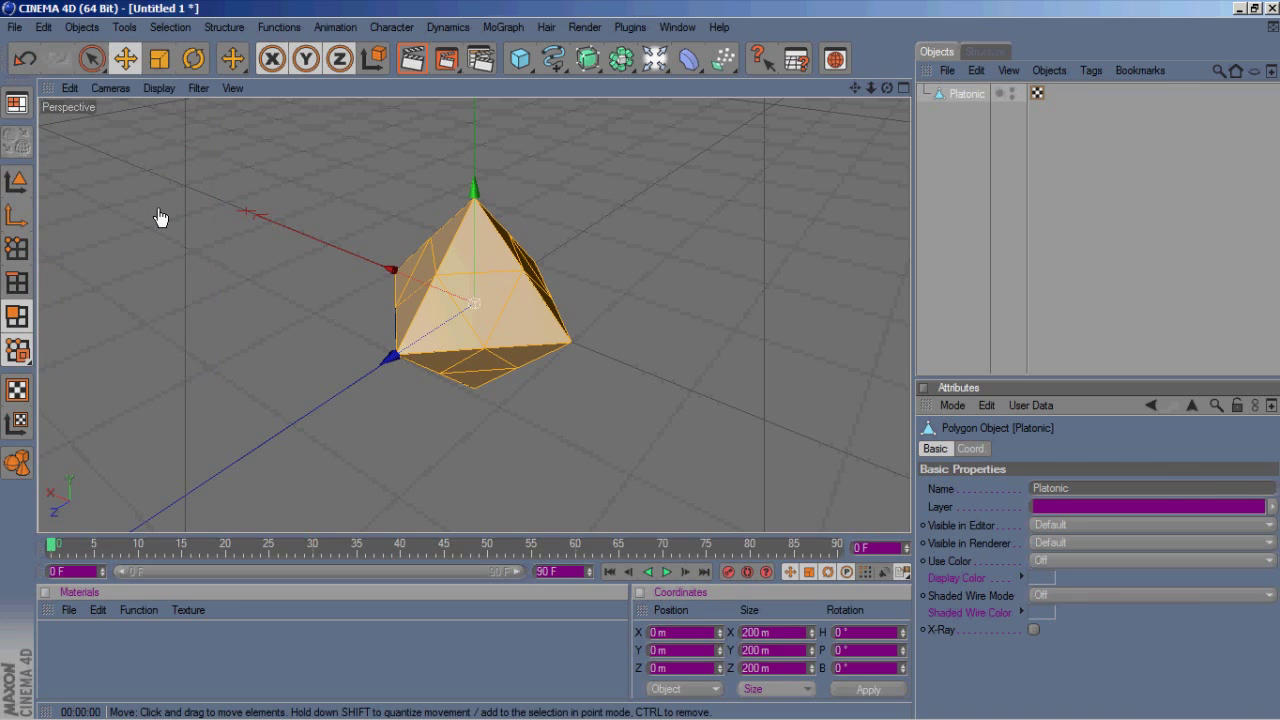
- Apply Extrude Inner to all selected polygons with Preserve Groups off and an offset of 1.5 m
{"action": "key", "text": "i"}
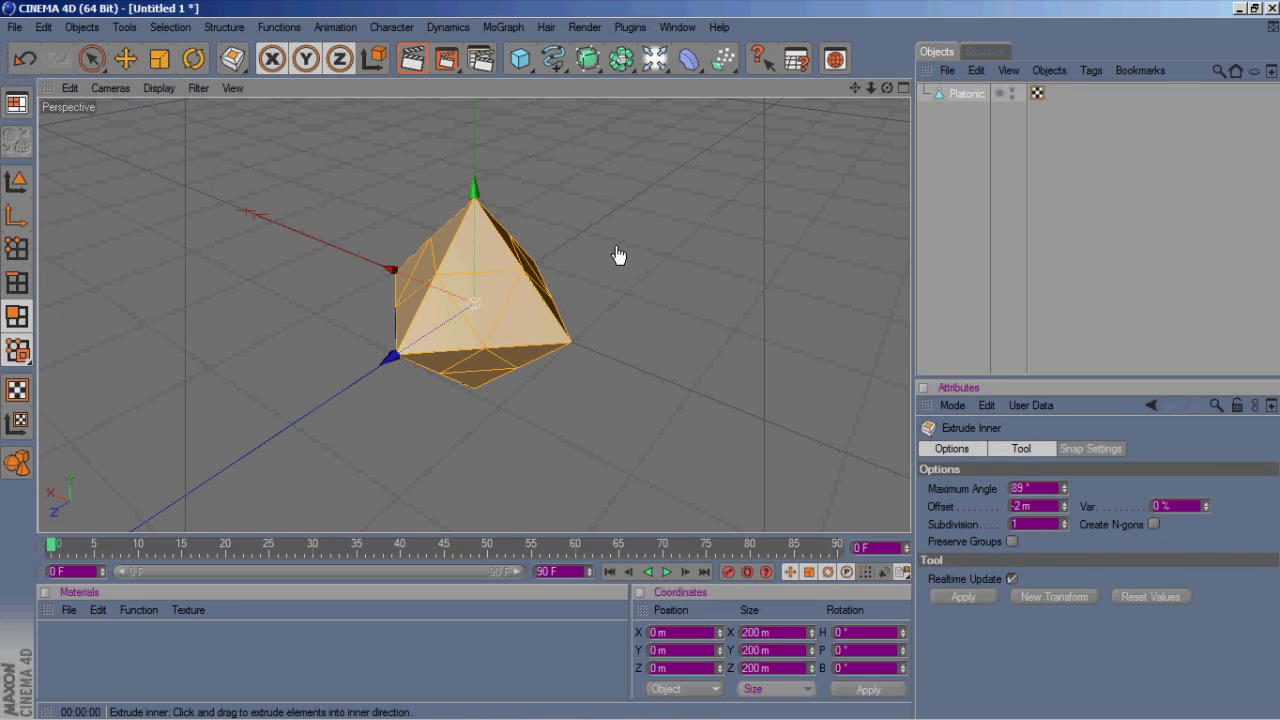
{"action": "left_click", "coordinate": [1012, 542]}
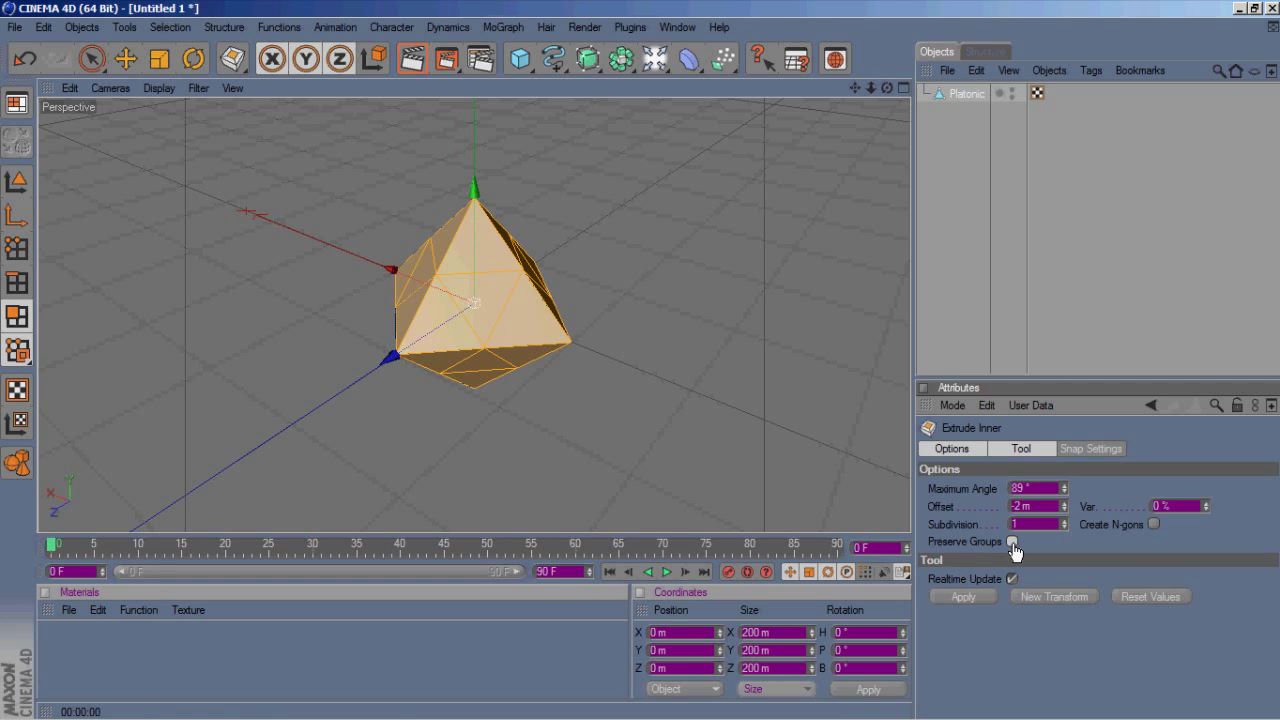
{"action": "left_click", "coordinate": [968, 598]}
{"action": "left_click_drag", "start_coordinate": [1064, 507], "coordinate": [1066, 511]}
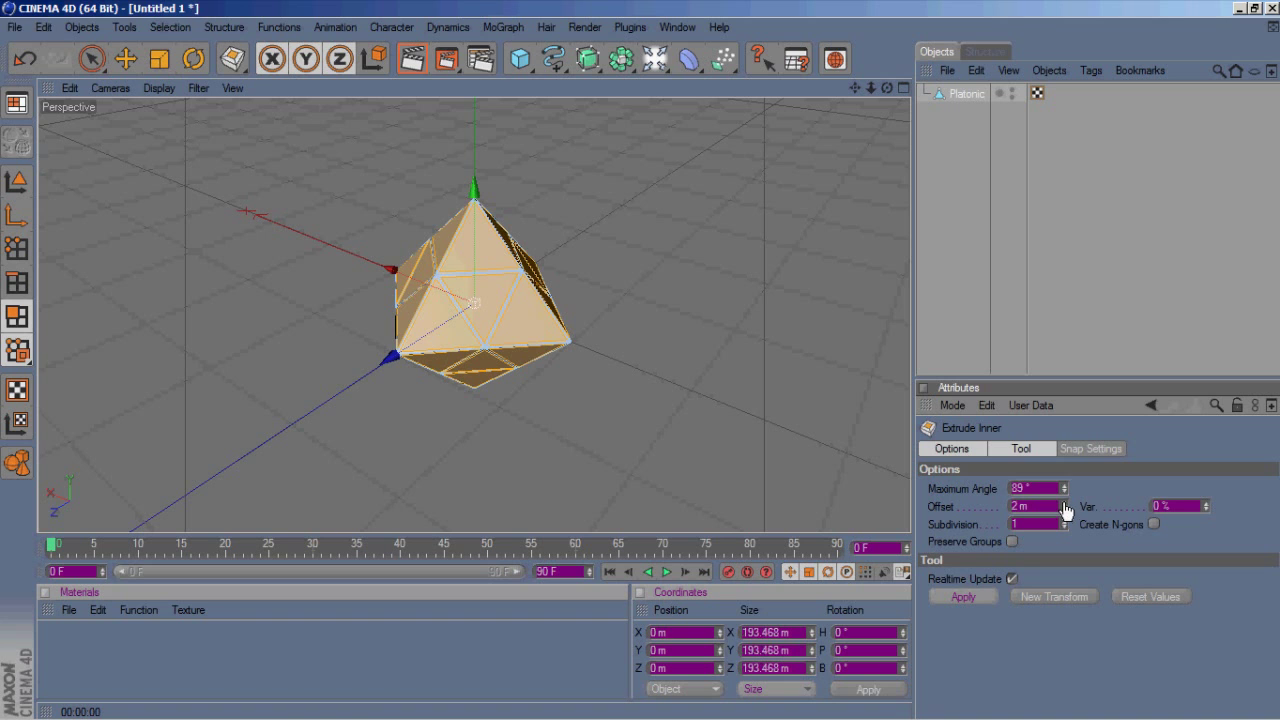
{"action": "left_click_drag", "start_coordinate": [1066, 511], "coordinate": [1066, 519]}
{"action": "scroll", "coordinate": [643, 323], "scroll_direction": "up", "scroll_amount": 6}
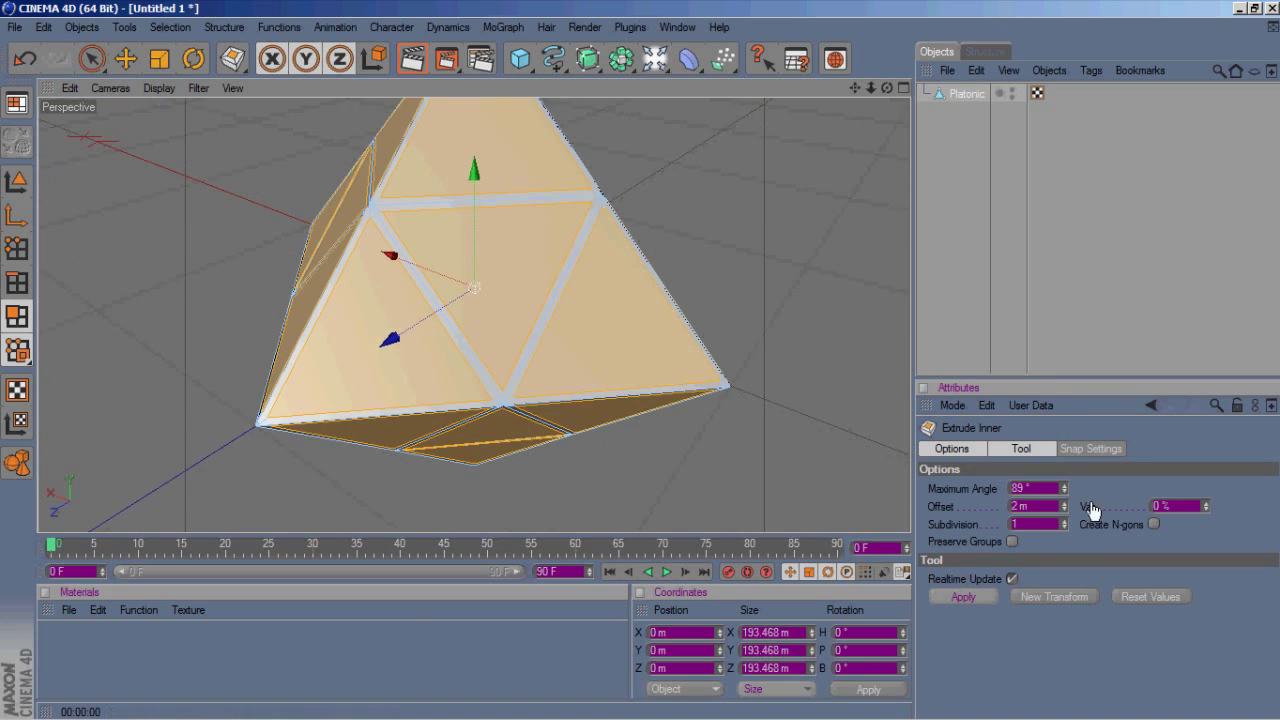
{"action": "left_click", "coordinate": [1038, 507]}
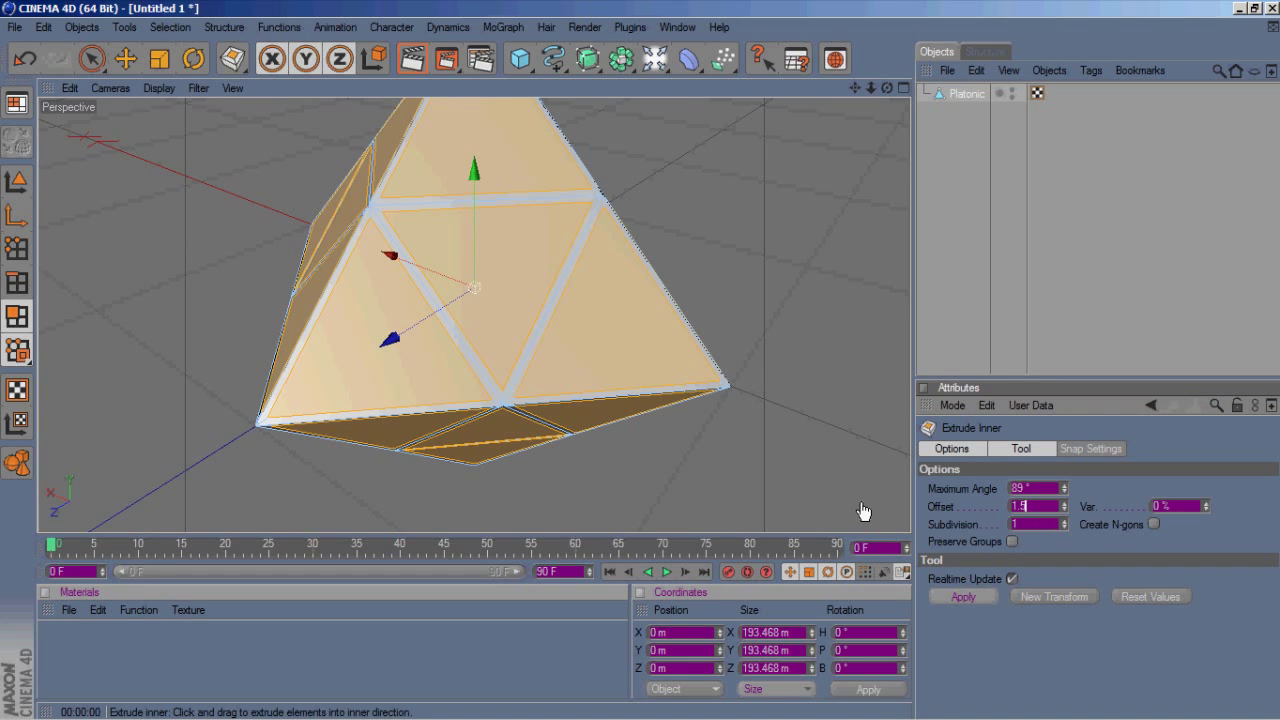
{"action": "left_click", "coordinate": [957, 594]}
{"action": "left_click", "coordinate": [1038, 526]}
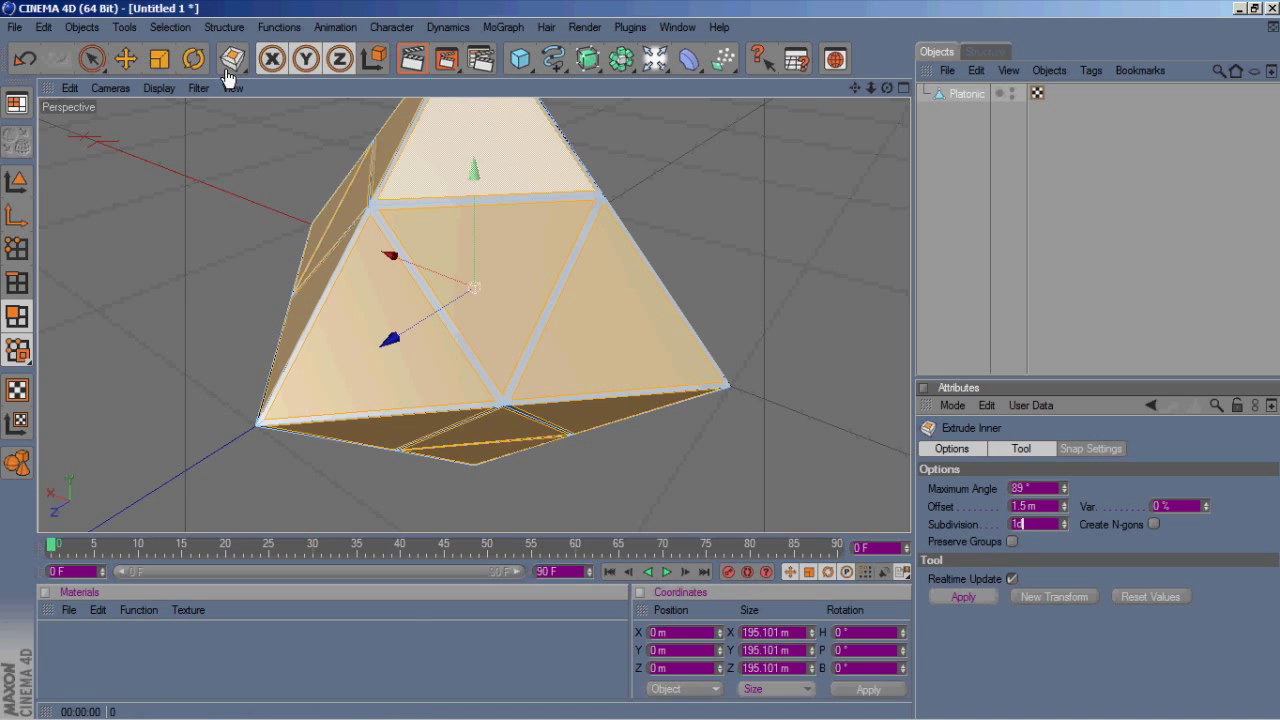
- Extrude the selected inner polygons outward with an offset of 2 m
{"action": "key", "text": "e"}
{"action": "left_click", "coordinate": [449, 230]}
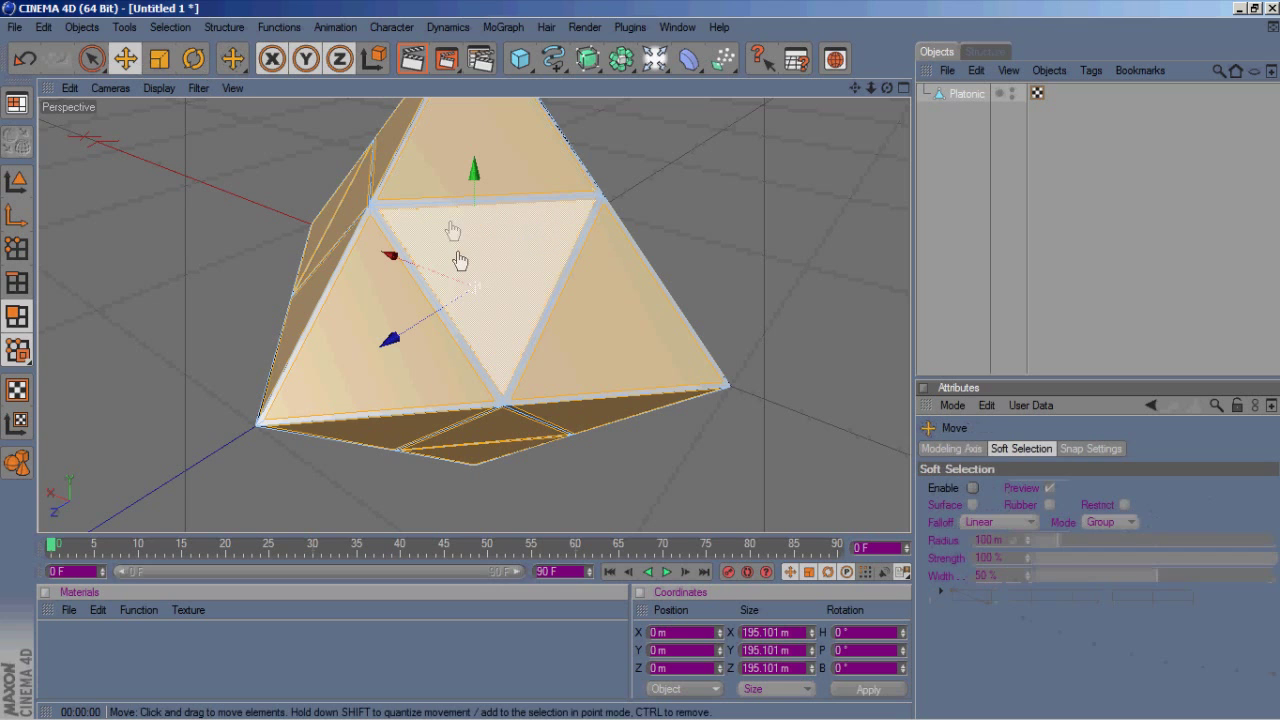
{"action": "key", "text": "d"}
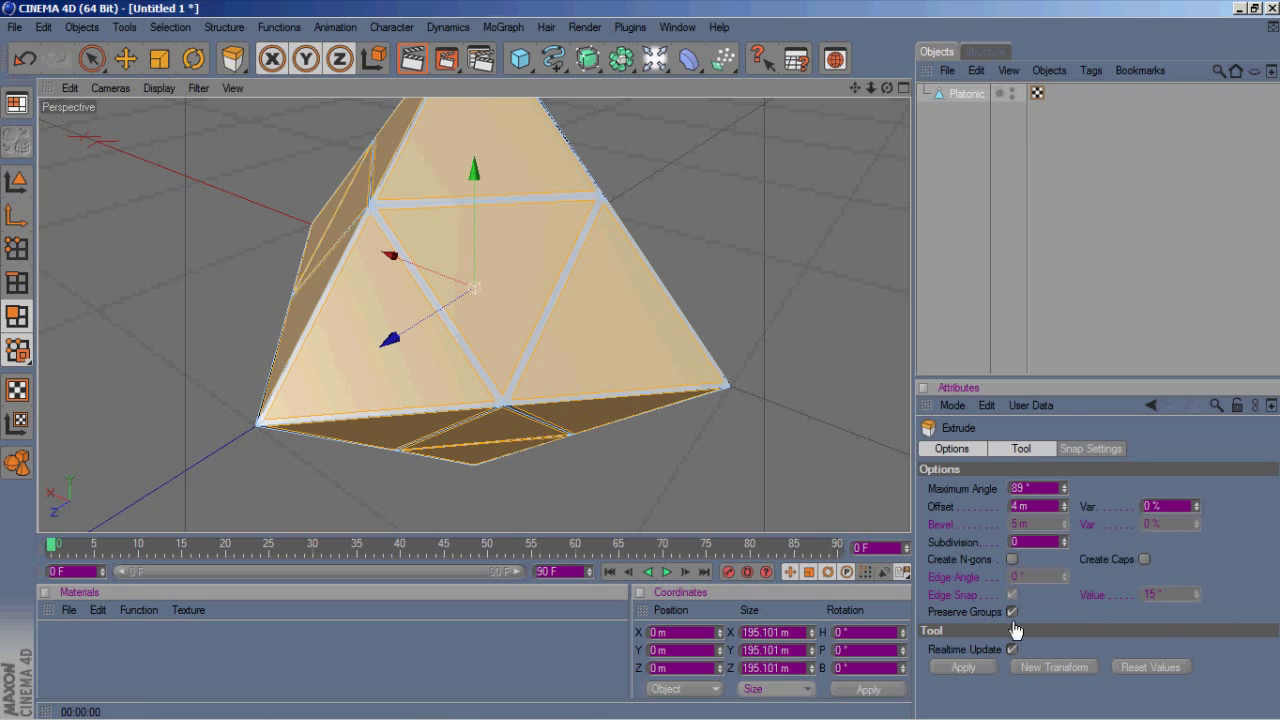
{"action": "left_click", "coordinate": [963, 667]}
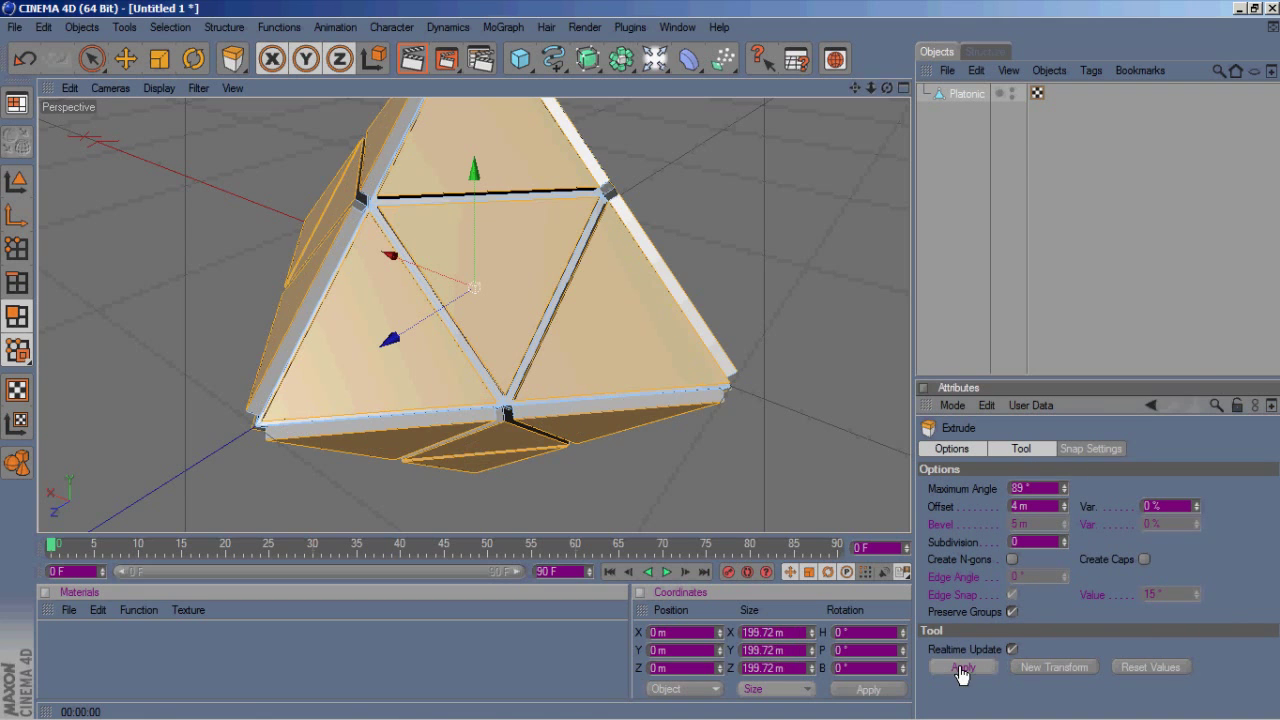
{"action": "left_click_drag", "start_coordinate": [1065, 507], "coordinate": [1064, 508]}
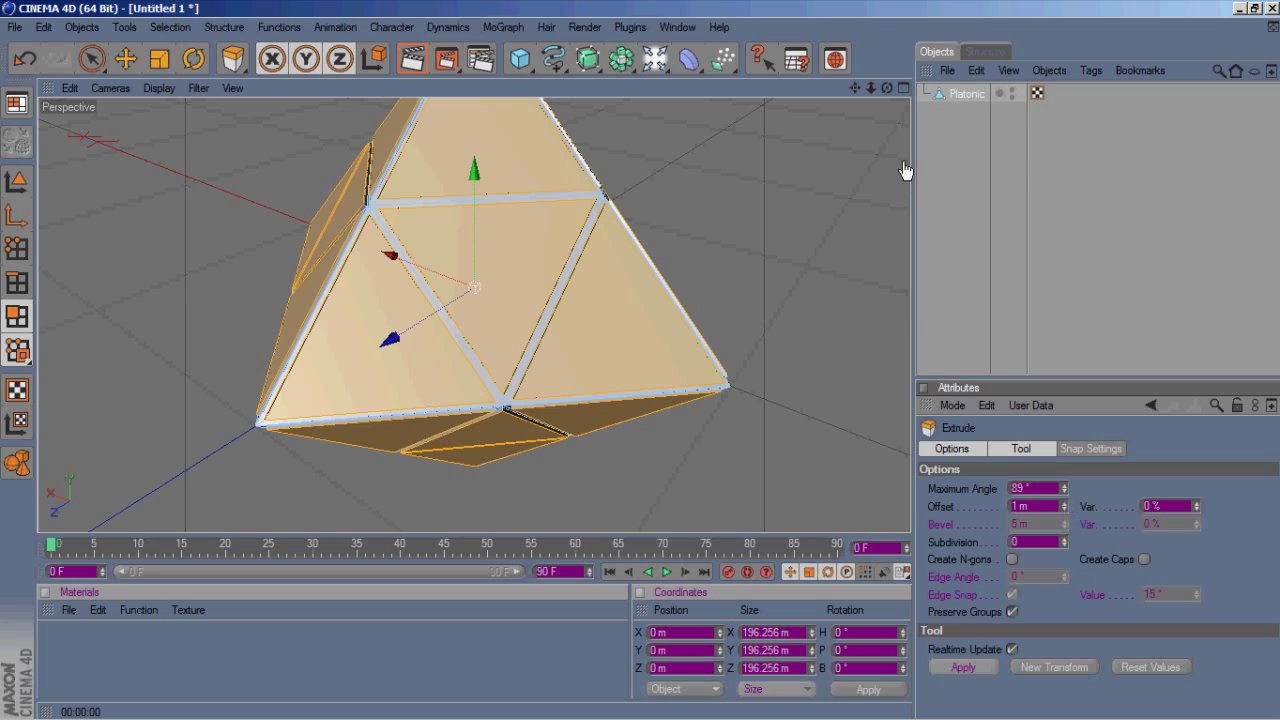
{"action": "left_click", "coordinate": [1063, 503]}
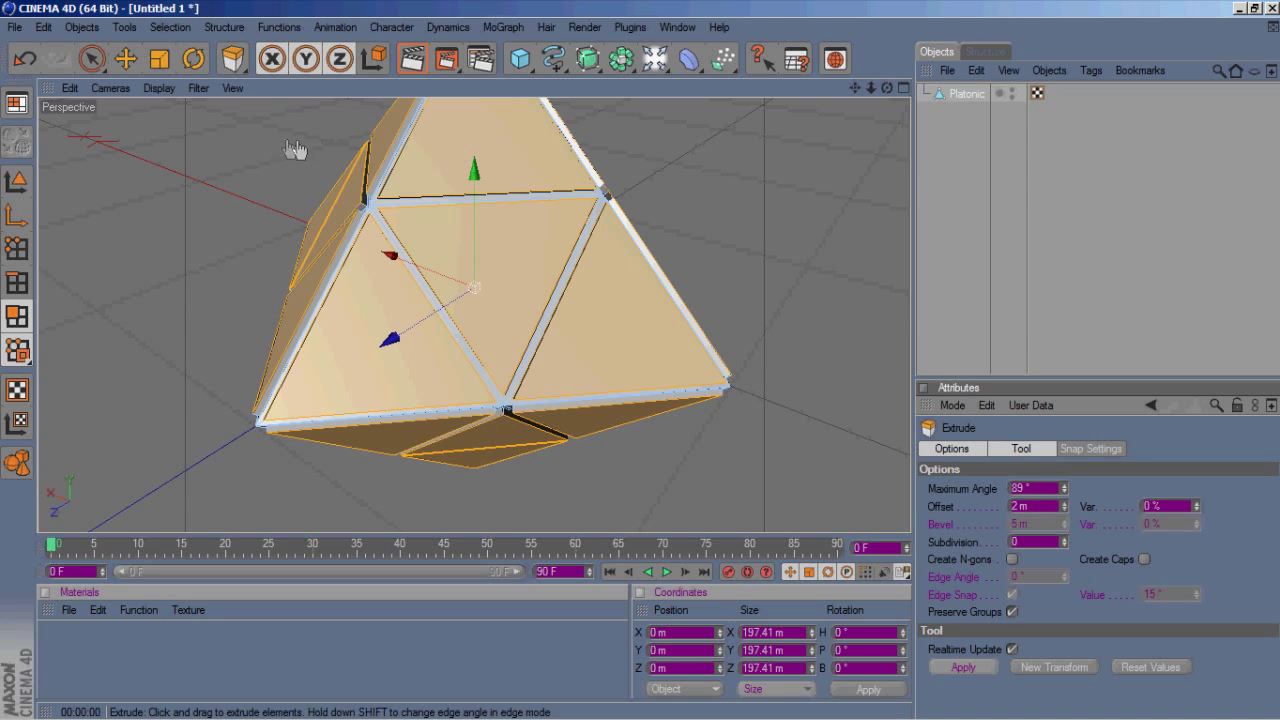
- Apply a second Extrude Inner to the raised polygons with an offset of -1.5 m
{"action": "left_click", "coordinate": [237, 58]}
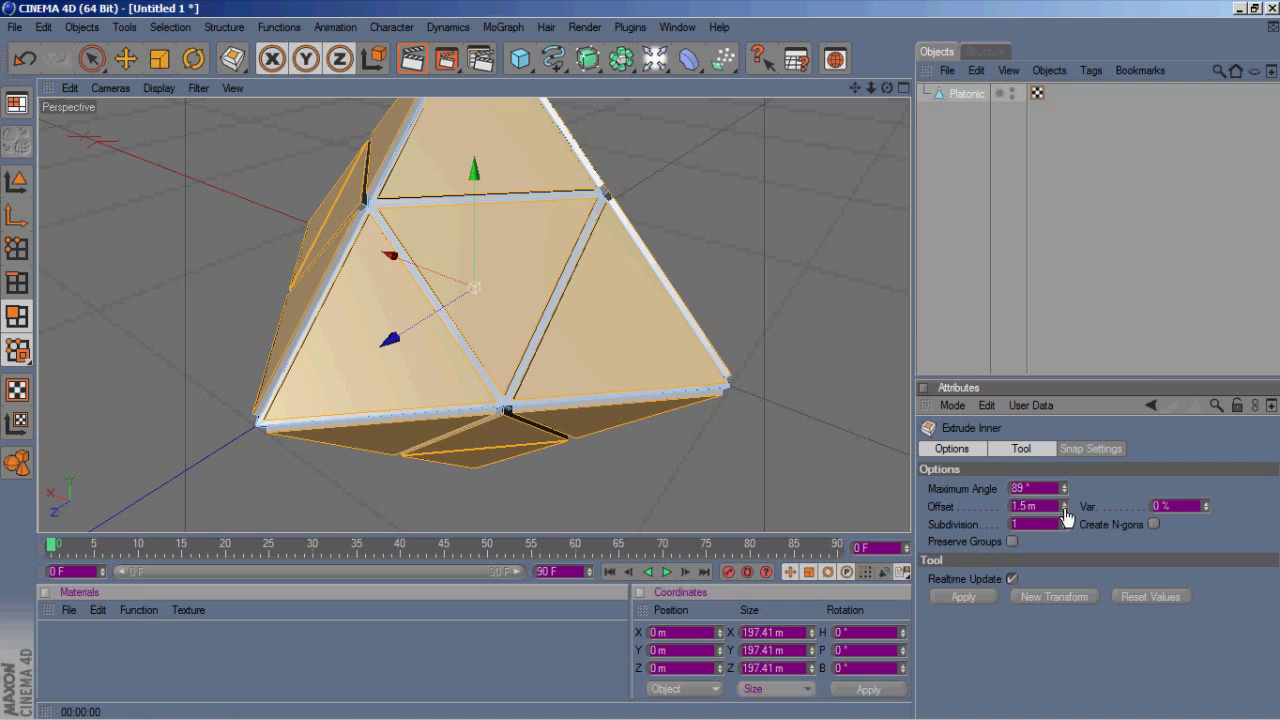
{"action": "left_click", "coordinate": [974, 597]}
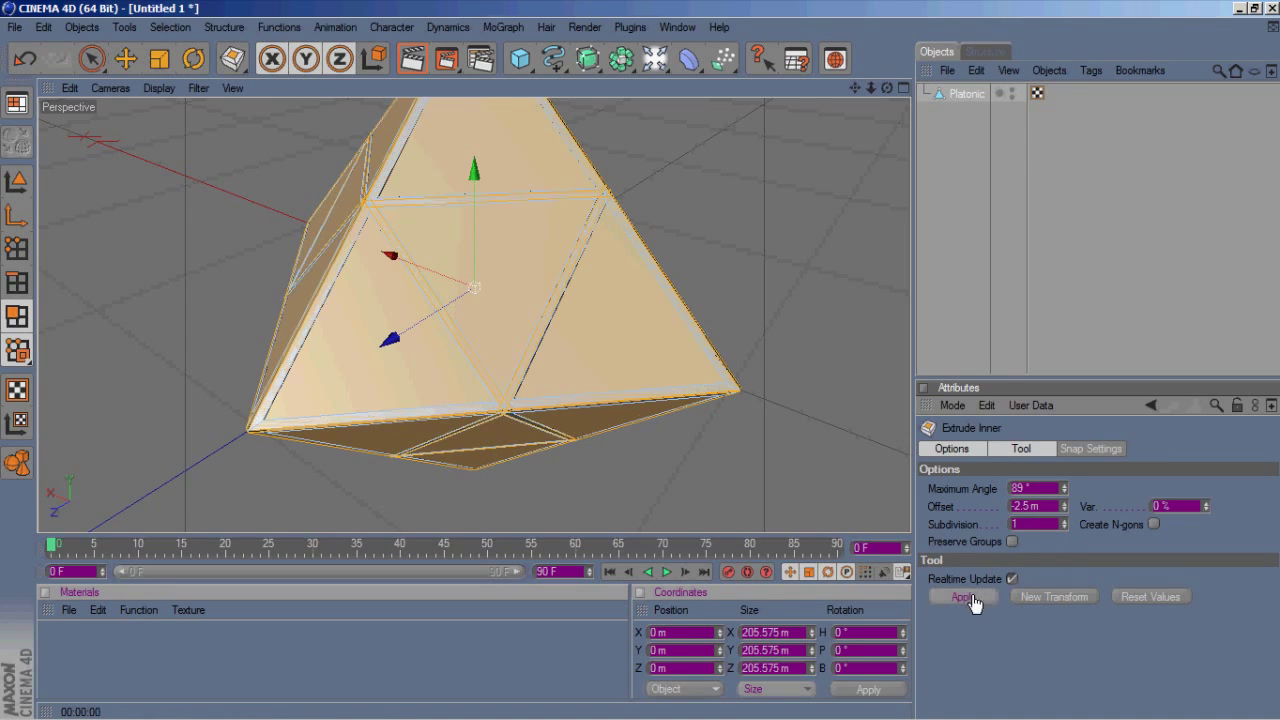
{"action": "left_click", "coordinate": [1064, 503]}
{"action": "left_click", "coordinate": [1065, 503]}
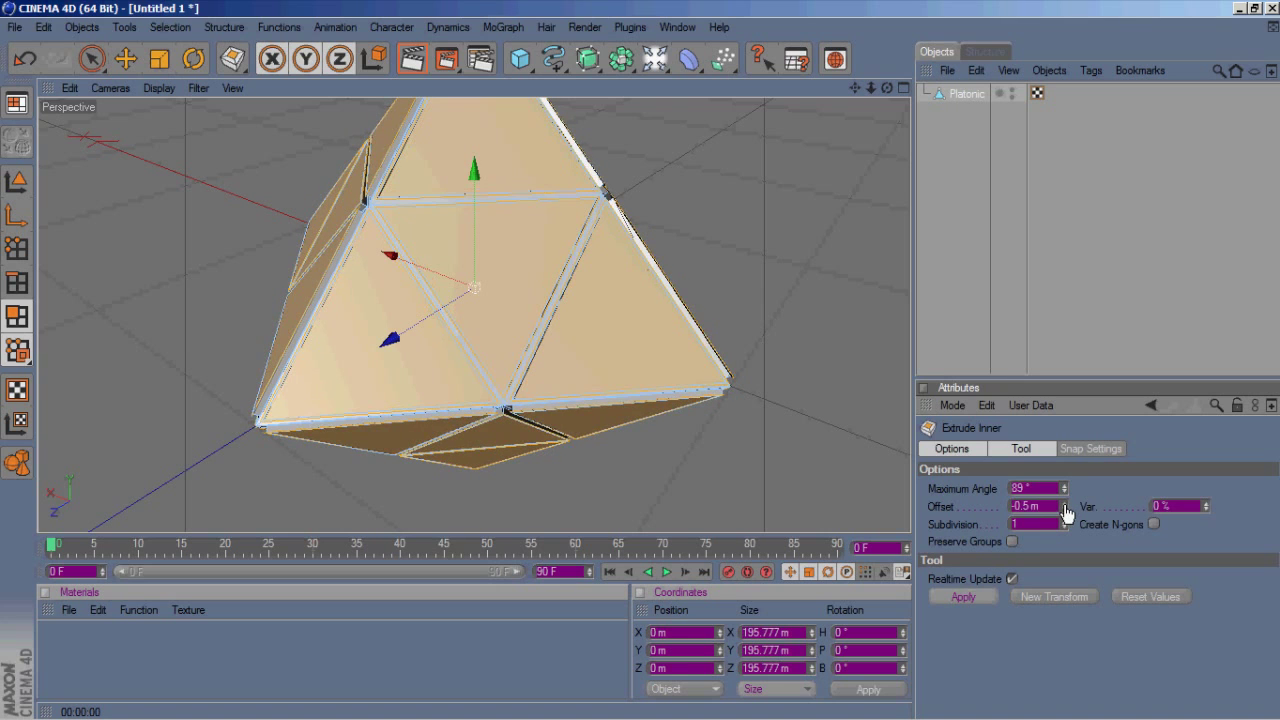
{"action": "left_click", "coordinate": [1064, 510]}
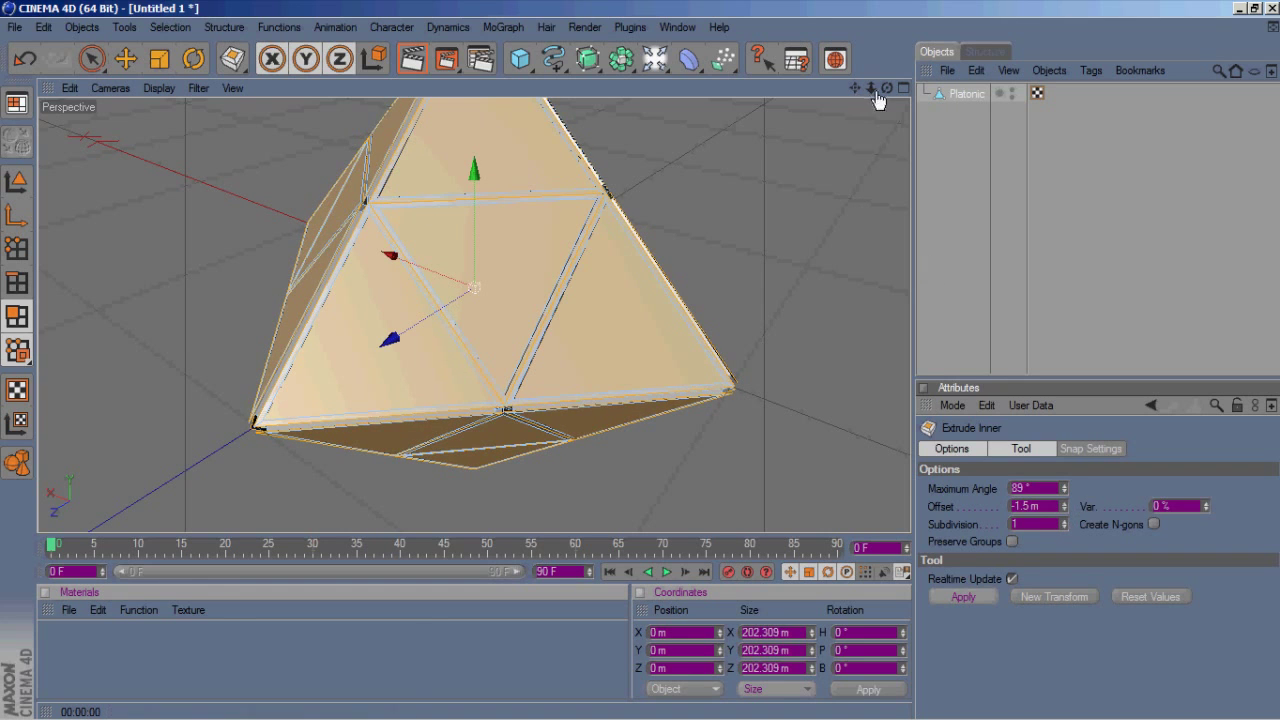
- Compare offsets at the seams between the panels and set the Extrude Inner offset to -1 m
{"action": "left_click_drag", "start_coordinate": [886, 88], "coordinate": [673, 149]}
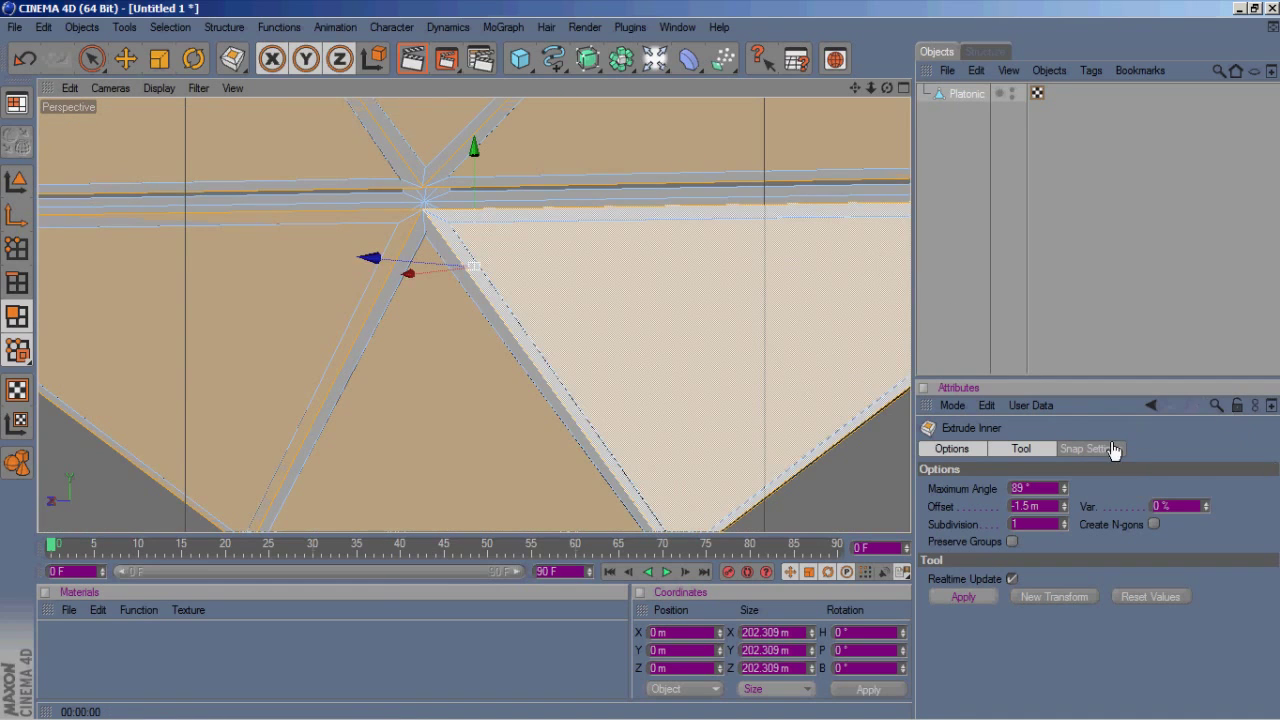
{"action": "left_click", "coordinate": [1065, 509]}
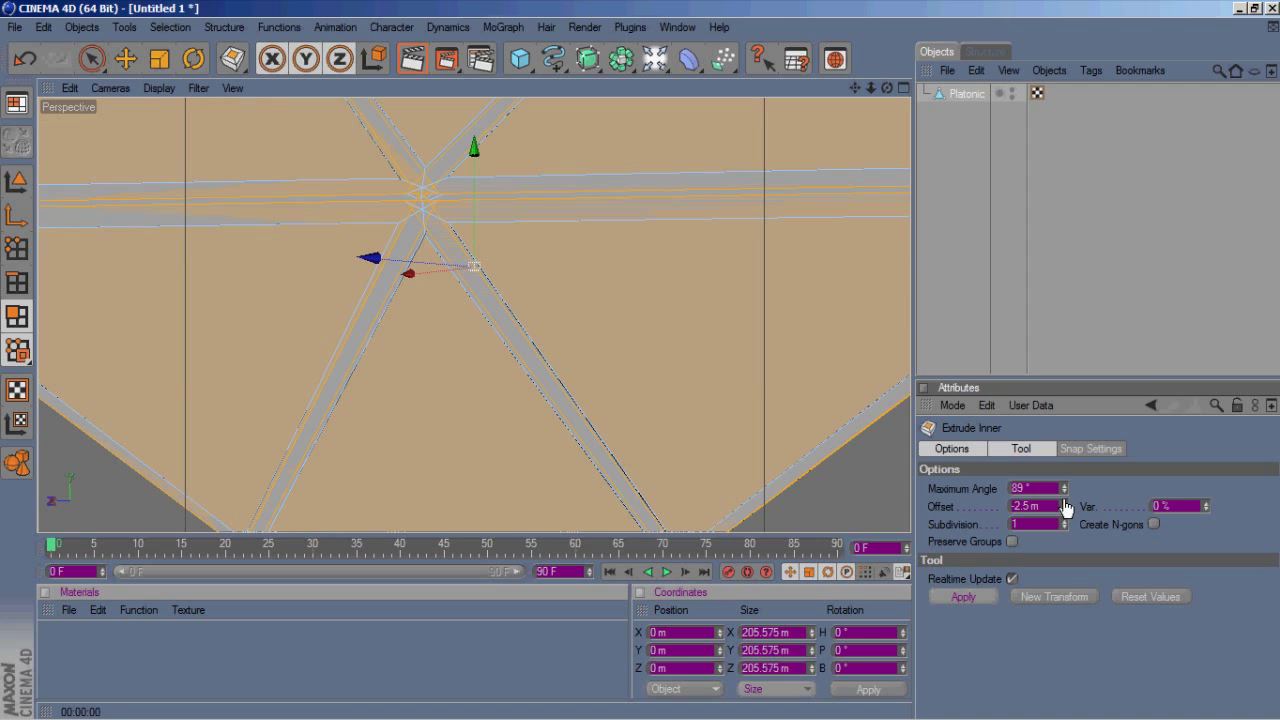
{"action": "left_click", "coordinate": [1065, 502]}
{"action": "left_click", "coordinate": [1065, 502]}
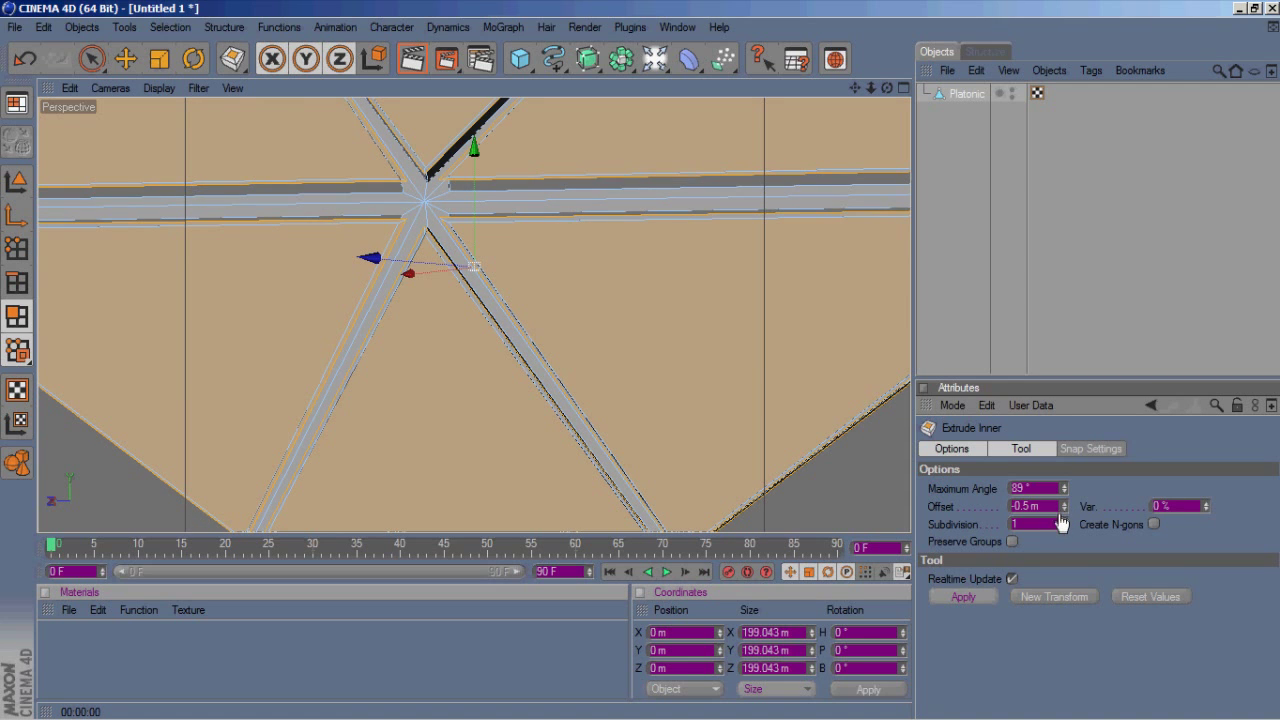
{"action": "left_click", "coordinate": [1065, 509]}
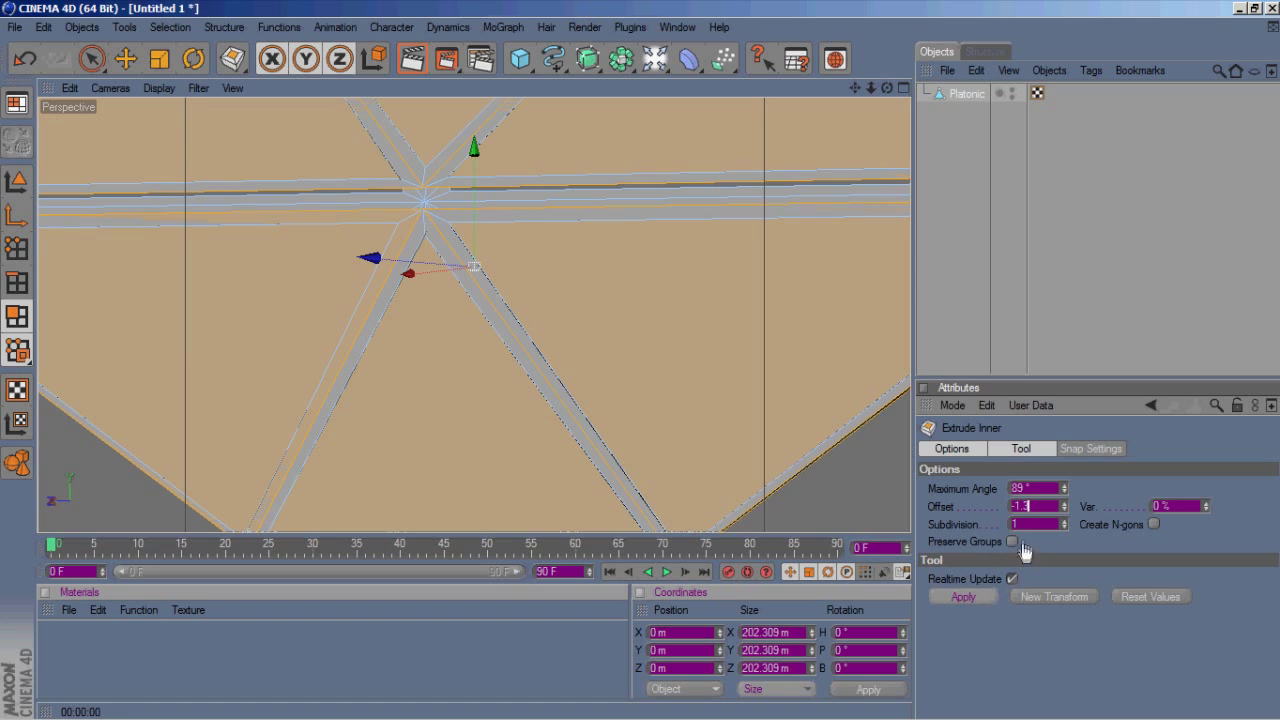
{"action": "left_click", "coordinate": [1037, 525]}
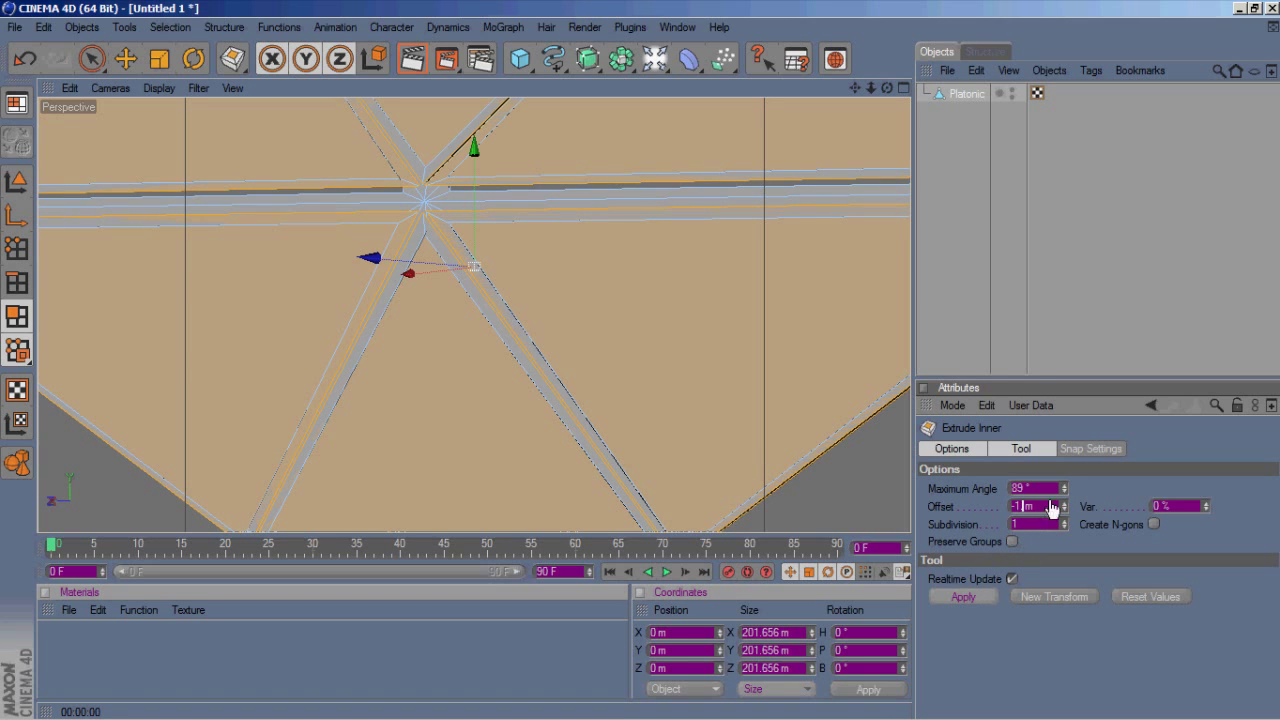
{"action": "key", "text": "Return"}
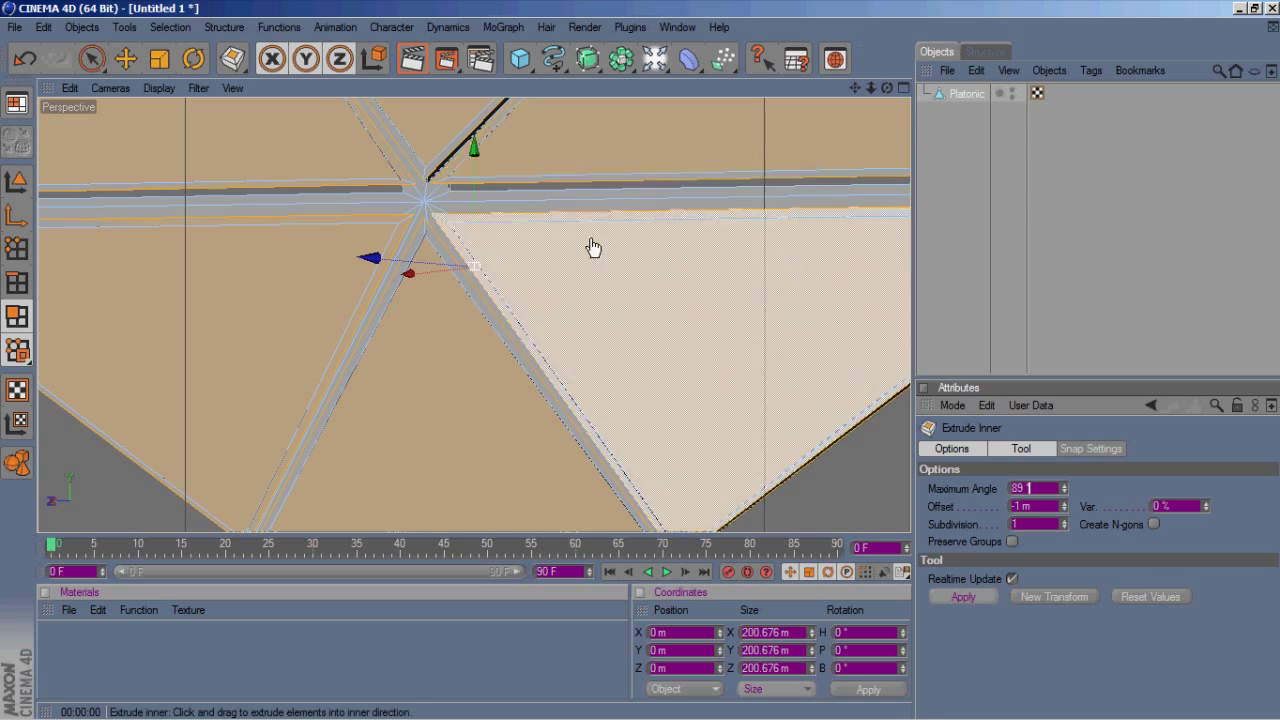
{"action": "scroll", "coordinate": [593, 247], "scroll_direction": "down", "scroll_amount": 5}
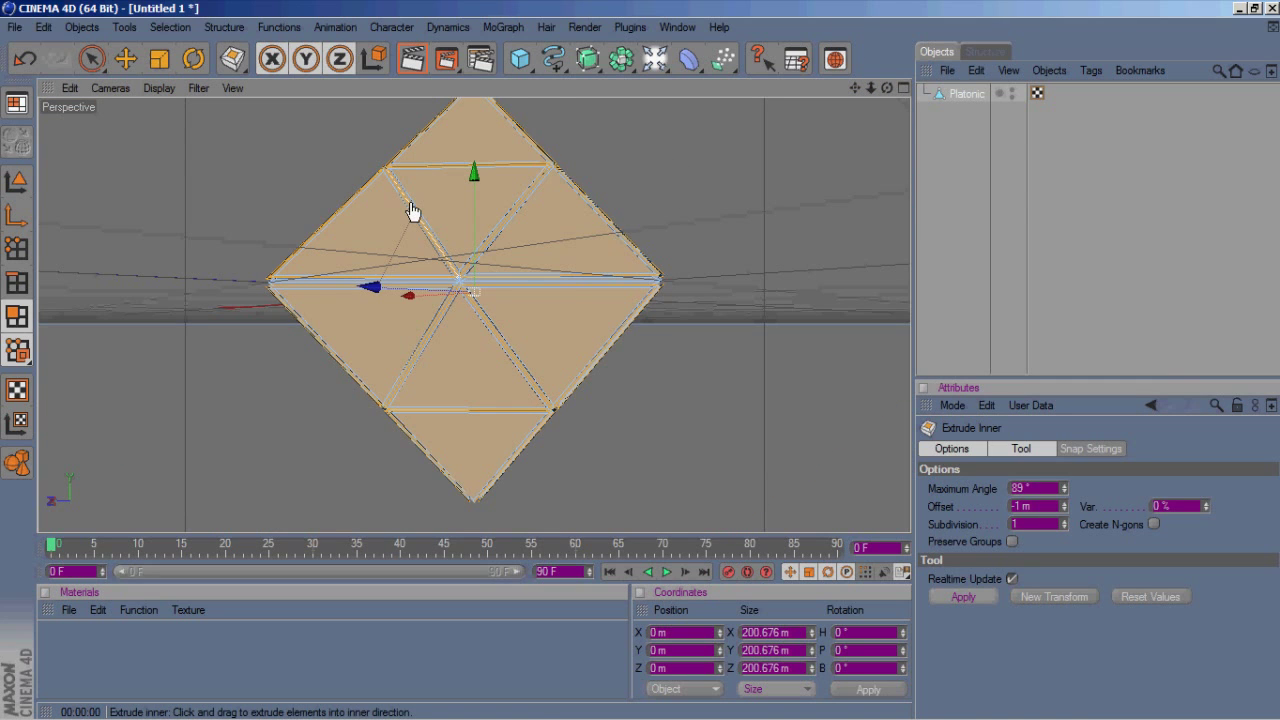
- Extrude the selected panel polygons of the octahedron outward once more with an offset of 2 m
{"action": "key", "text": "d"}
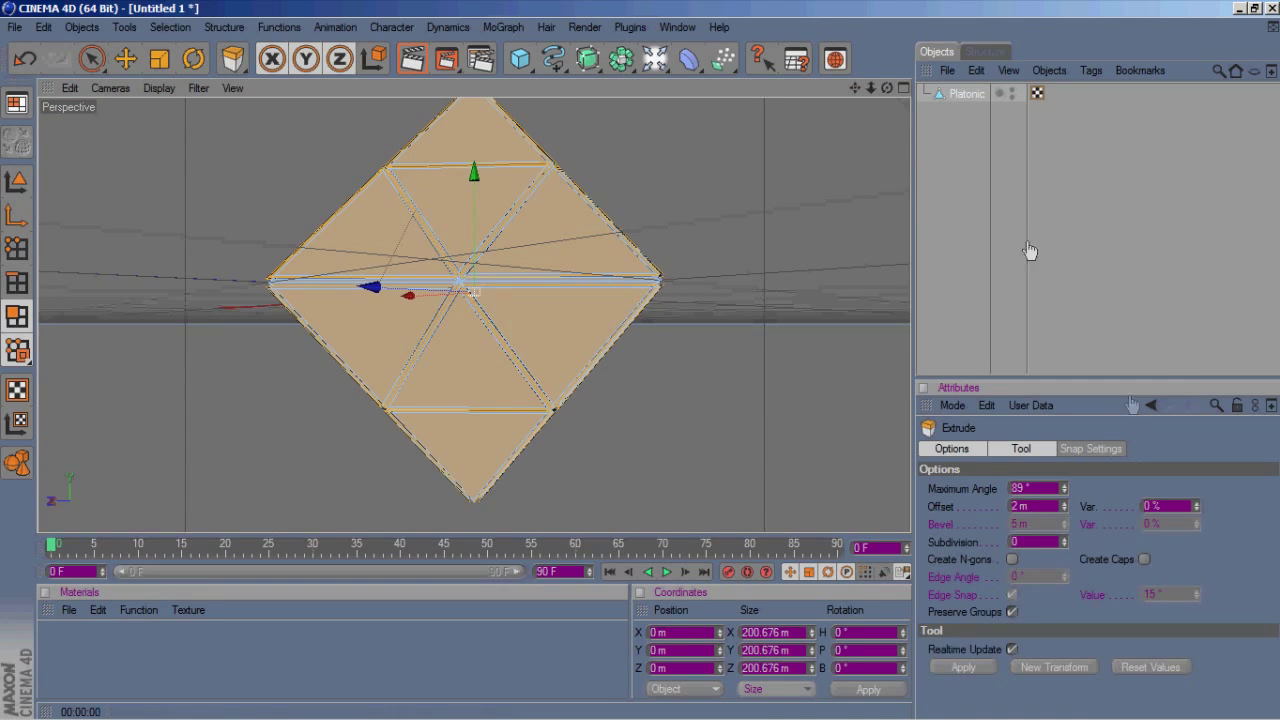
{"action": "left_click_drag", "start_coordinate": [887, 88], "coordinate": [630, 366]}
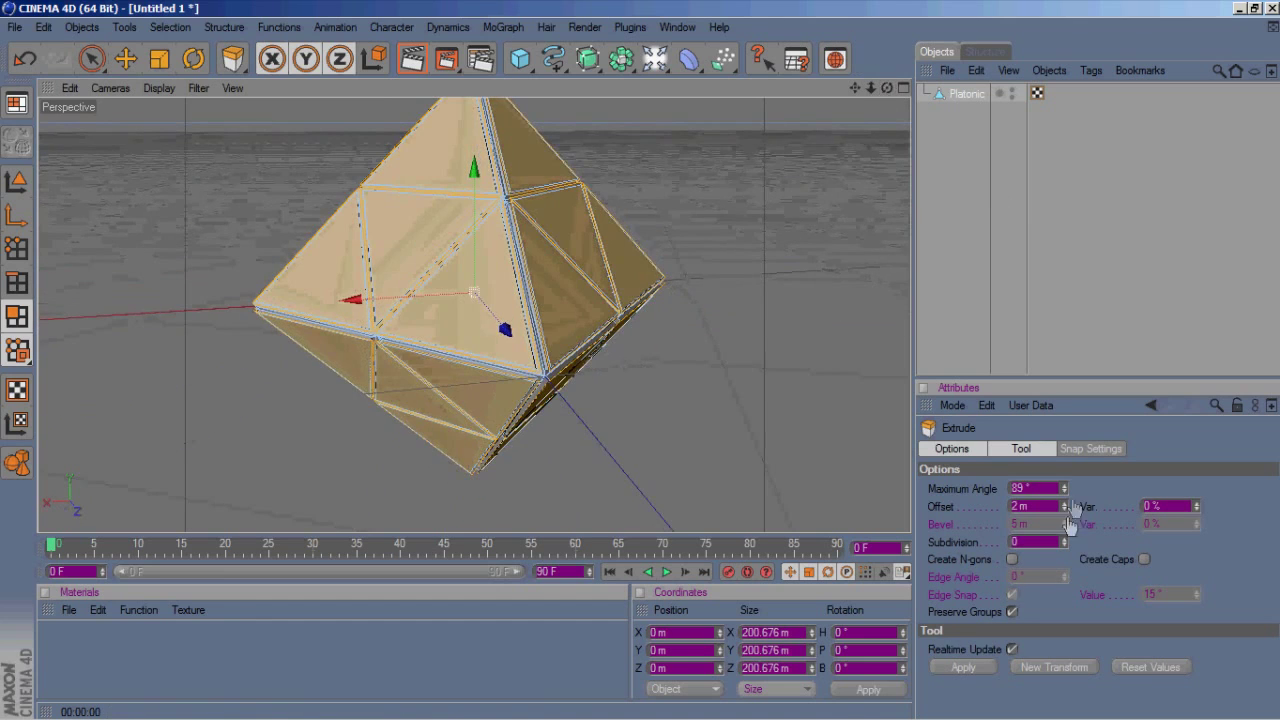
{"action": "left_click", "coordinate": [975, 666]}
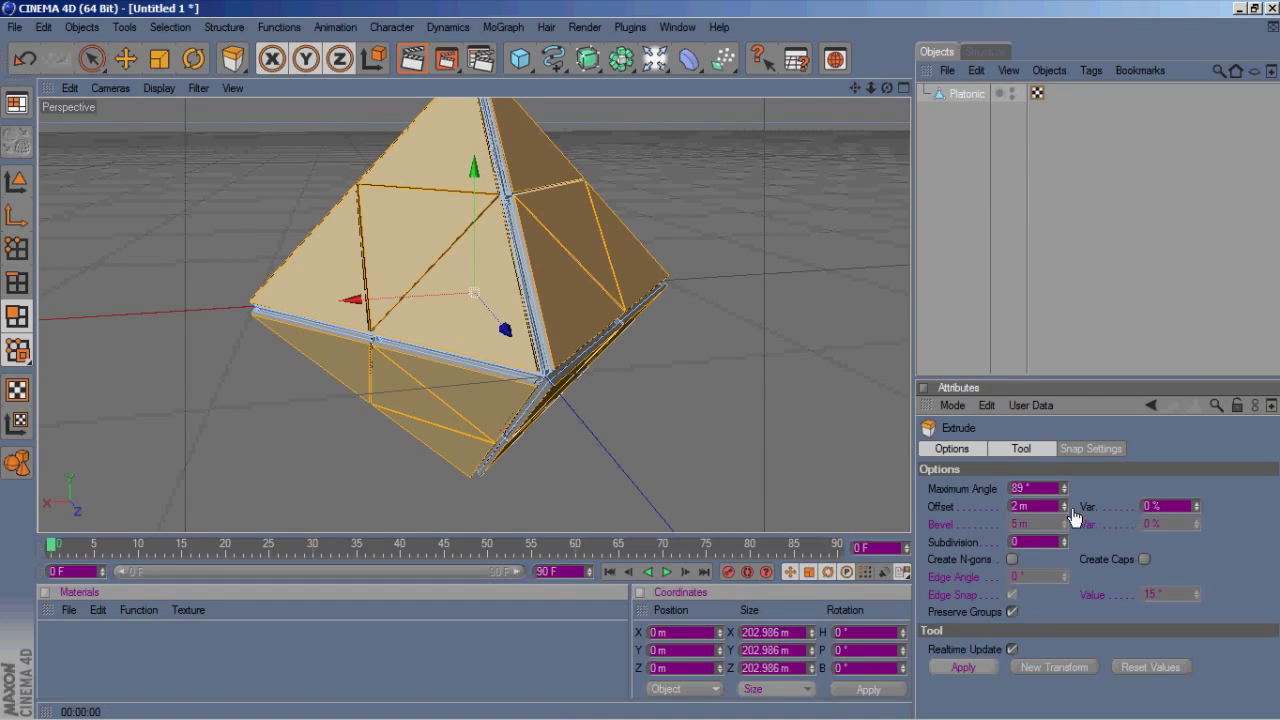
{"action": "left_click", "coordinate": [1065, 510]}
{"action": "left_click", "coordinate": [1065, 504]}
{"action": "scroll", "coordinate": [704, 309], "scroll_direction": "down", "scroll_amount": 3}
{"action": "scroll", "coordinate": [704, 309], "scroll_direction": "up", "scroll_amount": 4}
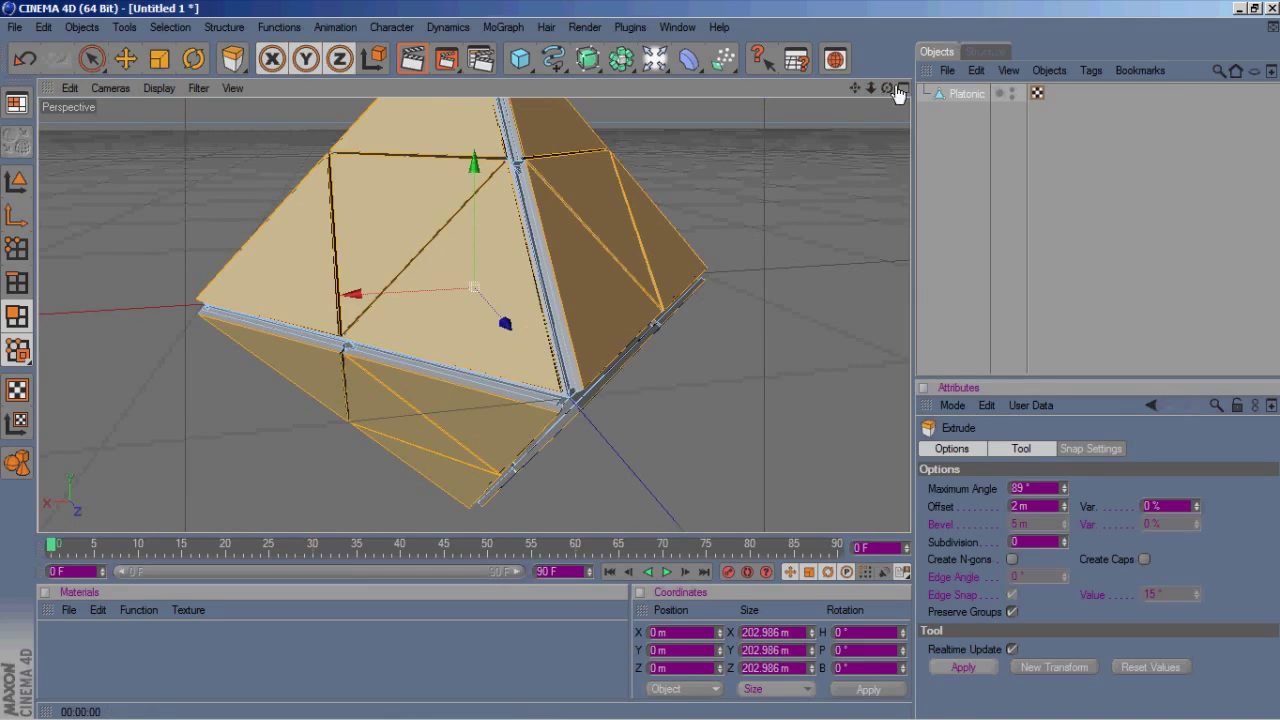
{"action": "left_click_drag", "start_coordinate": [887, 88], "coordinate": [636, 366]}
{"action": "scroll", "coordinate": [525, 206], "scroll_direction": "up", "scroll_amount": 3}
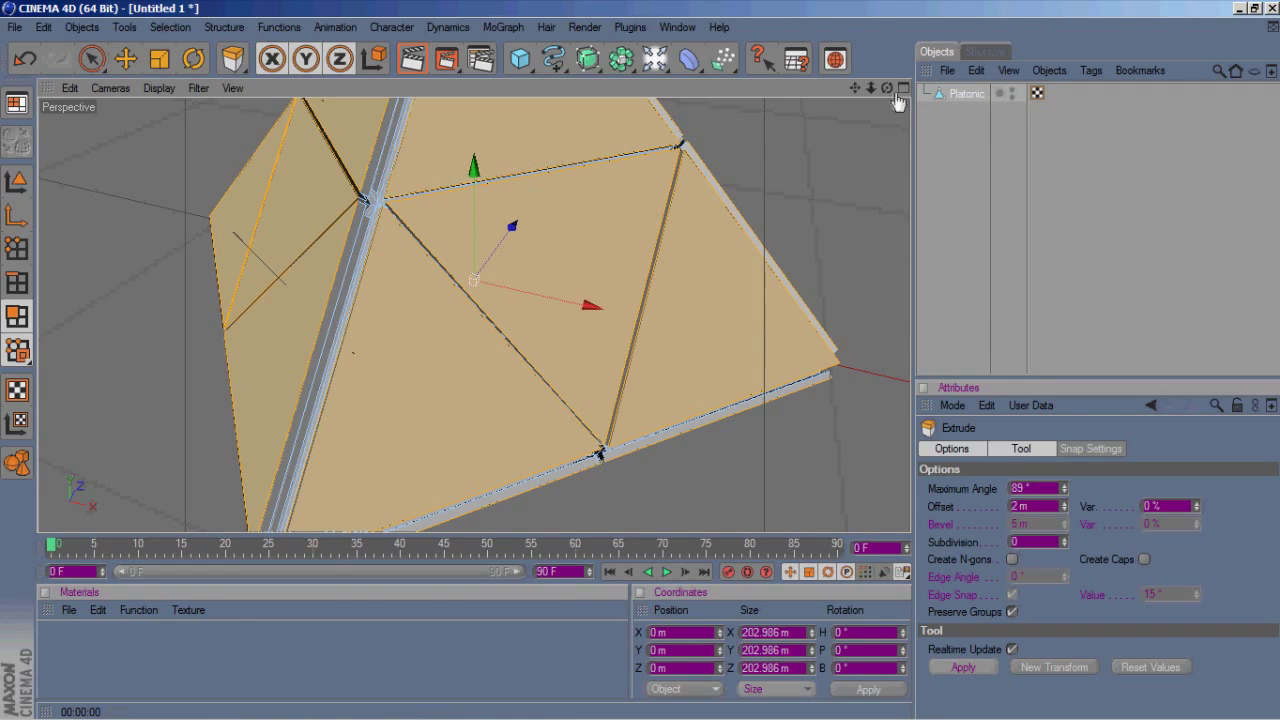
{"action": "left_click_drag", "start_coordinate": [885, 95], "coordinate": [571, 286]}
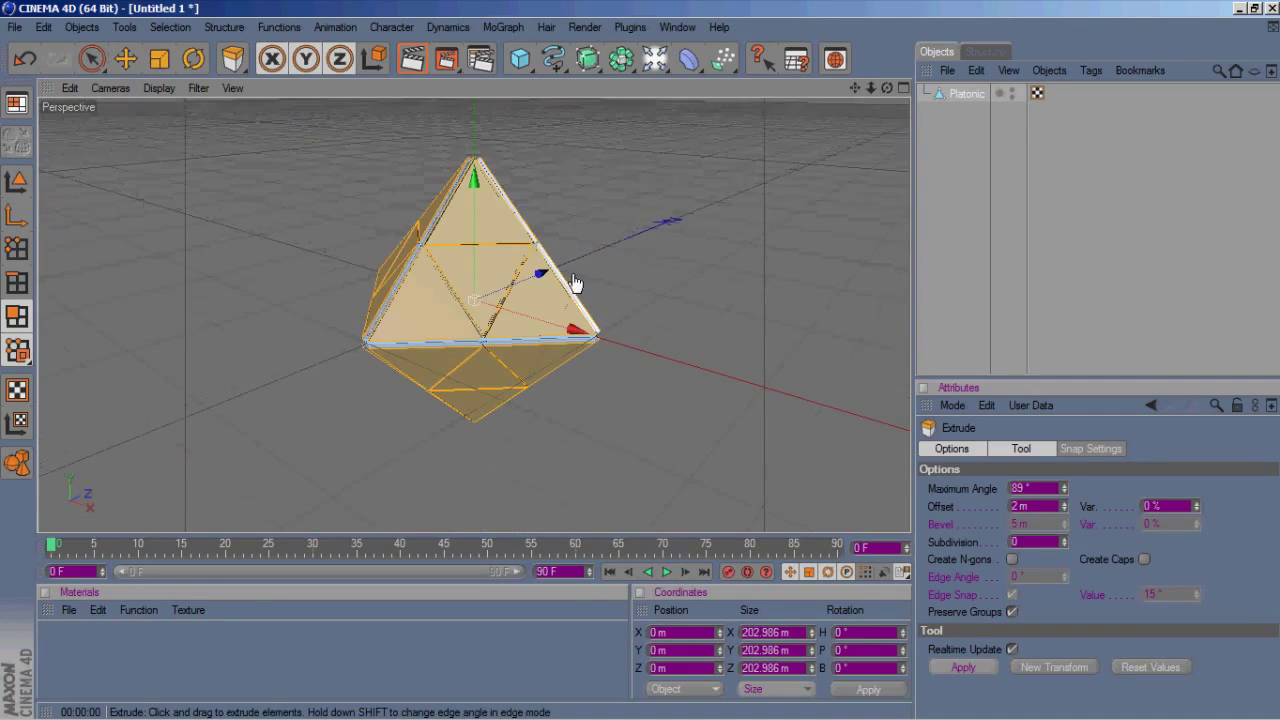
- Switch to model mode and set the Platonic object's rotation to 35° heading, 35° pitch and 45° bank
{"action": "left_click", "coordinate": [17, 182]}
{"action": "left_click", "coordinate": [125, 59]}
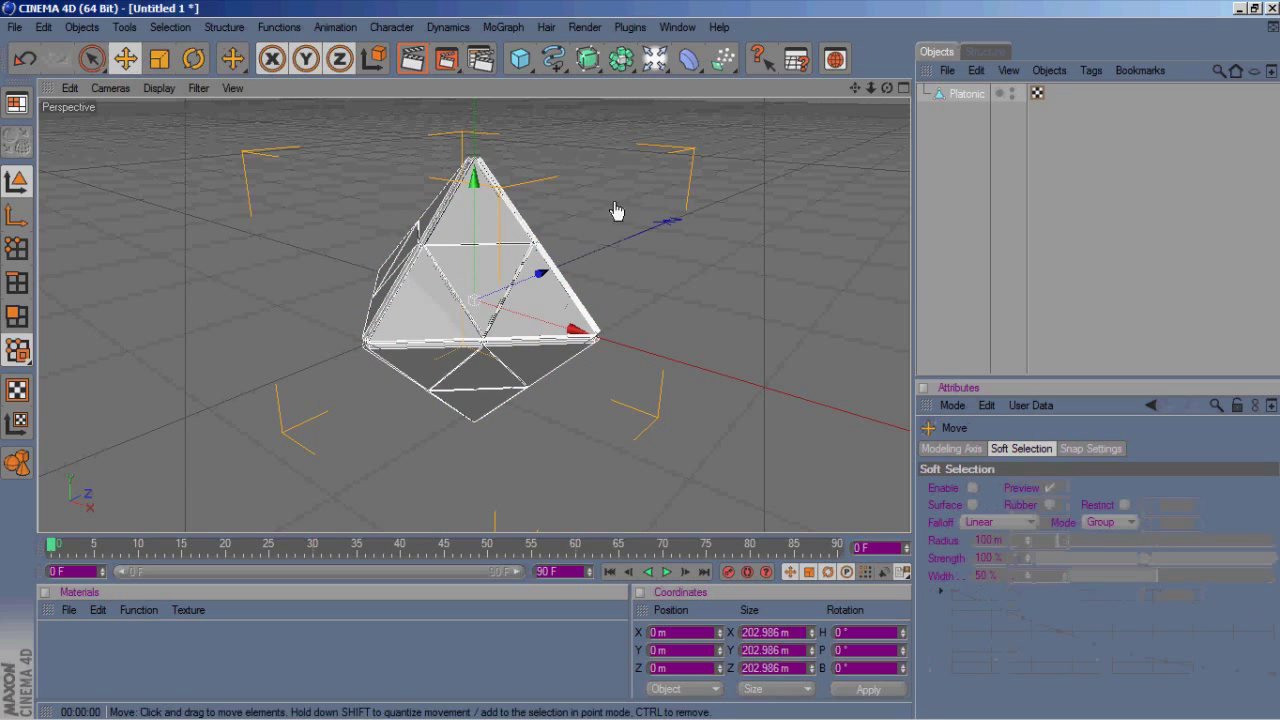
{"action": "left_click", "coordinate": [966, 95]}
{"action": "left_click", "coordinate": [850, 632]}
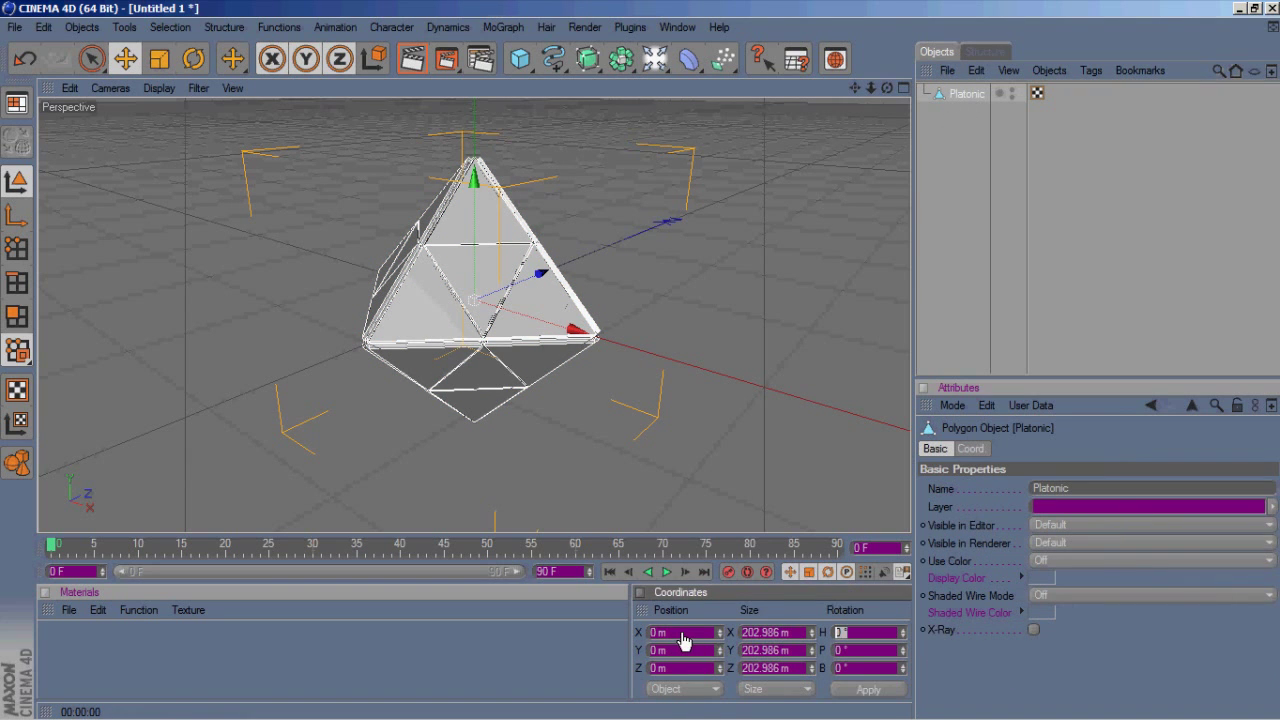
{"action": "left_click", "coordinate": [869, 692]}
{"action": "left_click_drag", "start_coordinate": [864, 655], "coordinate": [799, 649]}
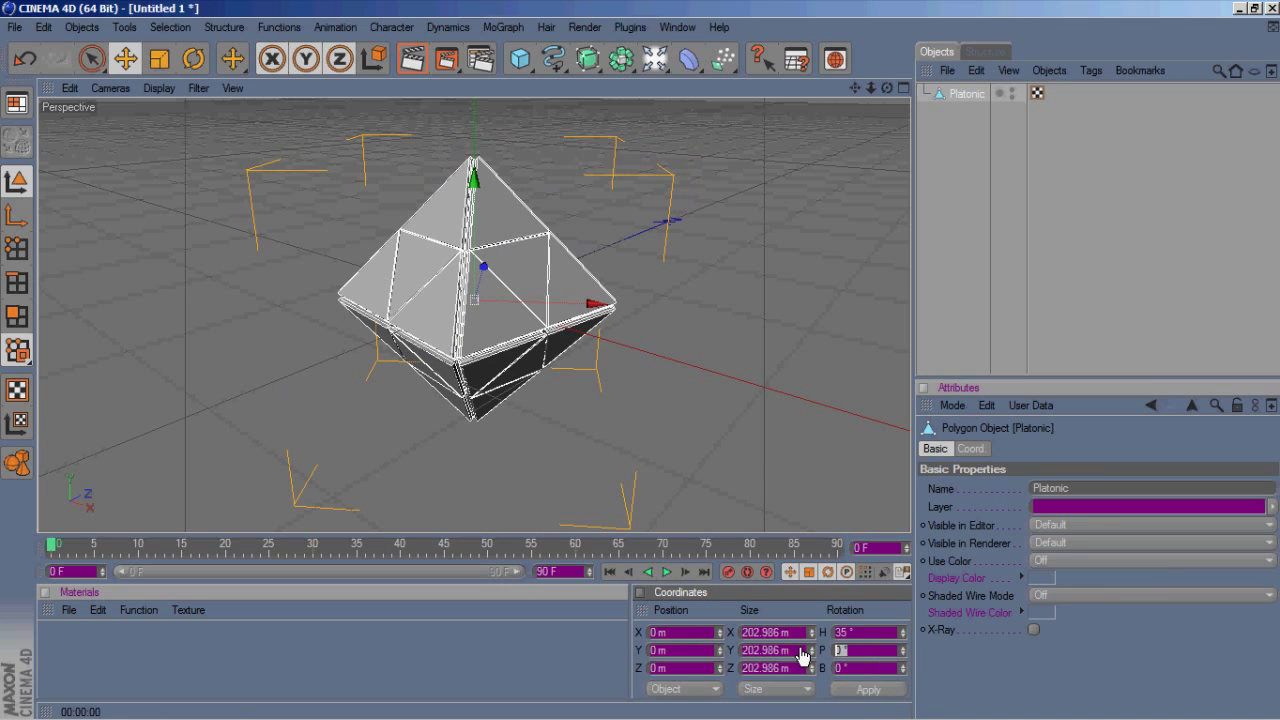
{"action": "type", "text": "35"}
{"action": "left_click", "coordinate": [882, 697]}
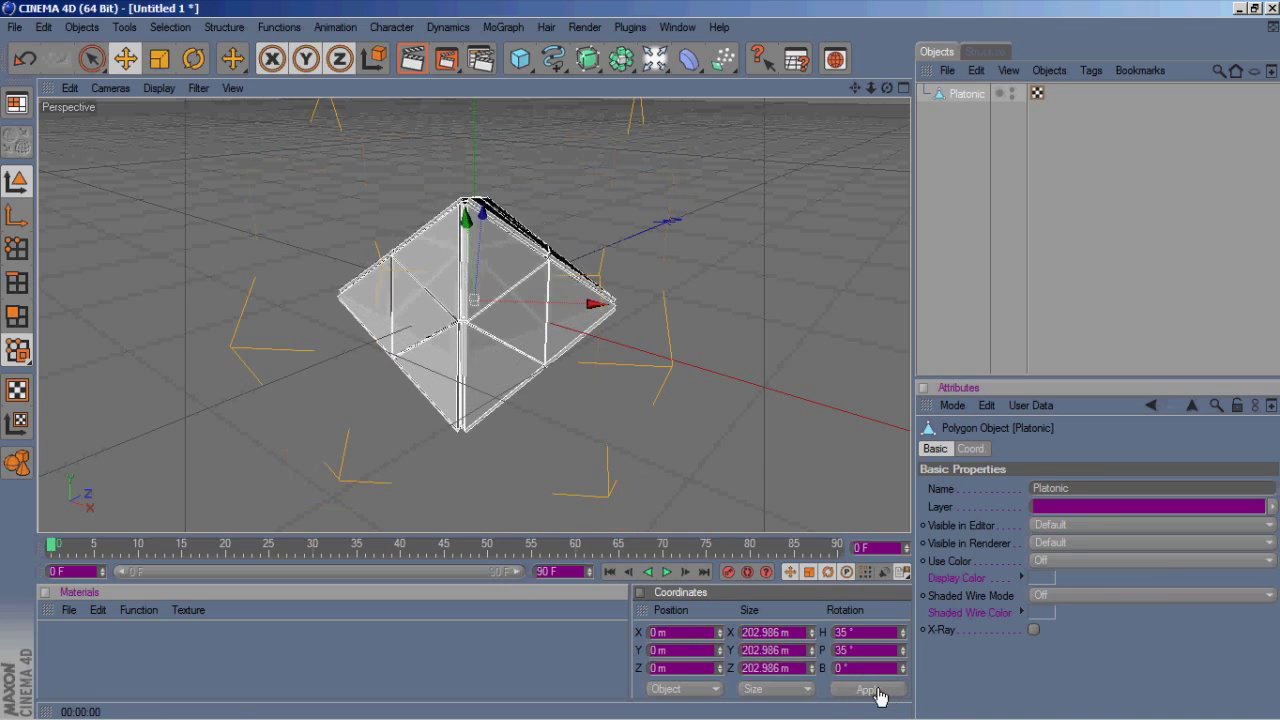
{"action": "left_click", "coordinate": [852, 668]}
{"action": "left_click_drag", "start_coordinate": [852, 671], "coordinate": [750, 671]}
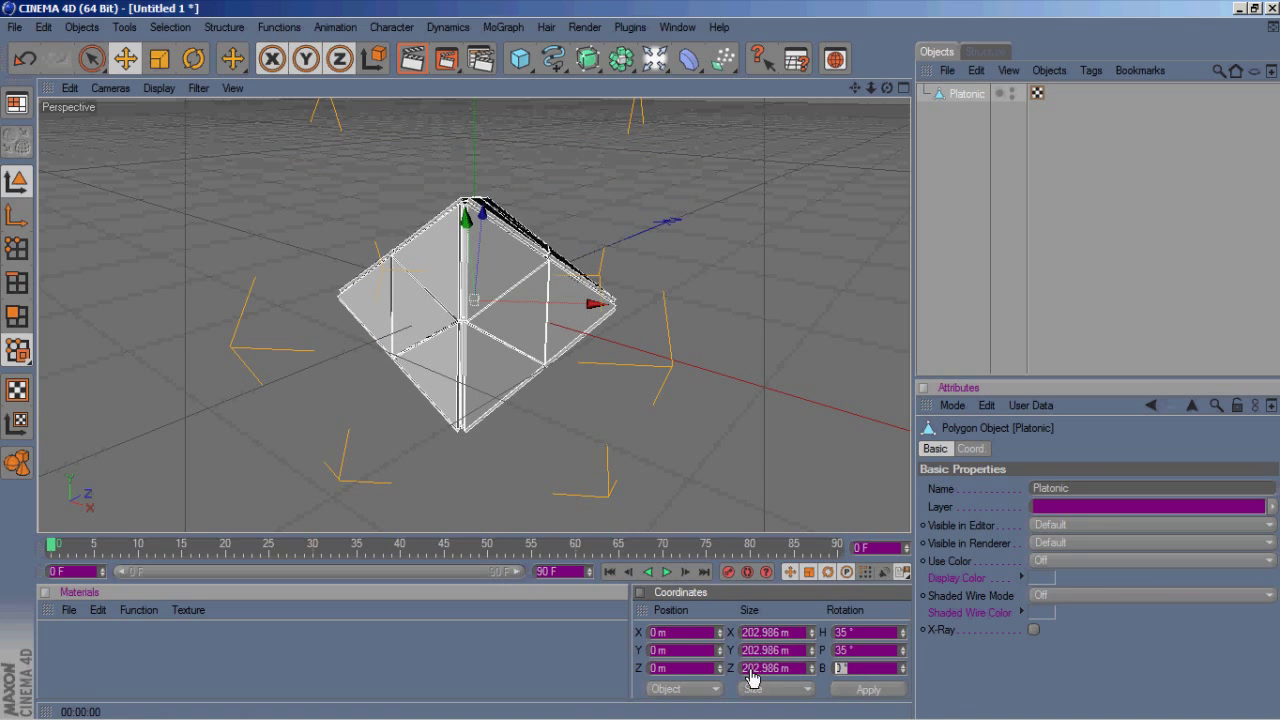
{"action": "left_click", "coordinate": [868, 689]}
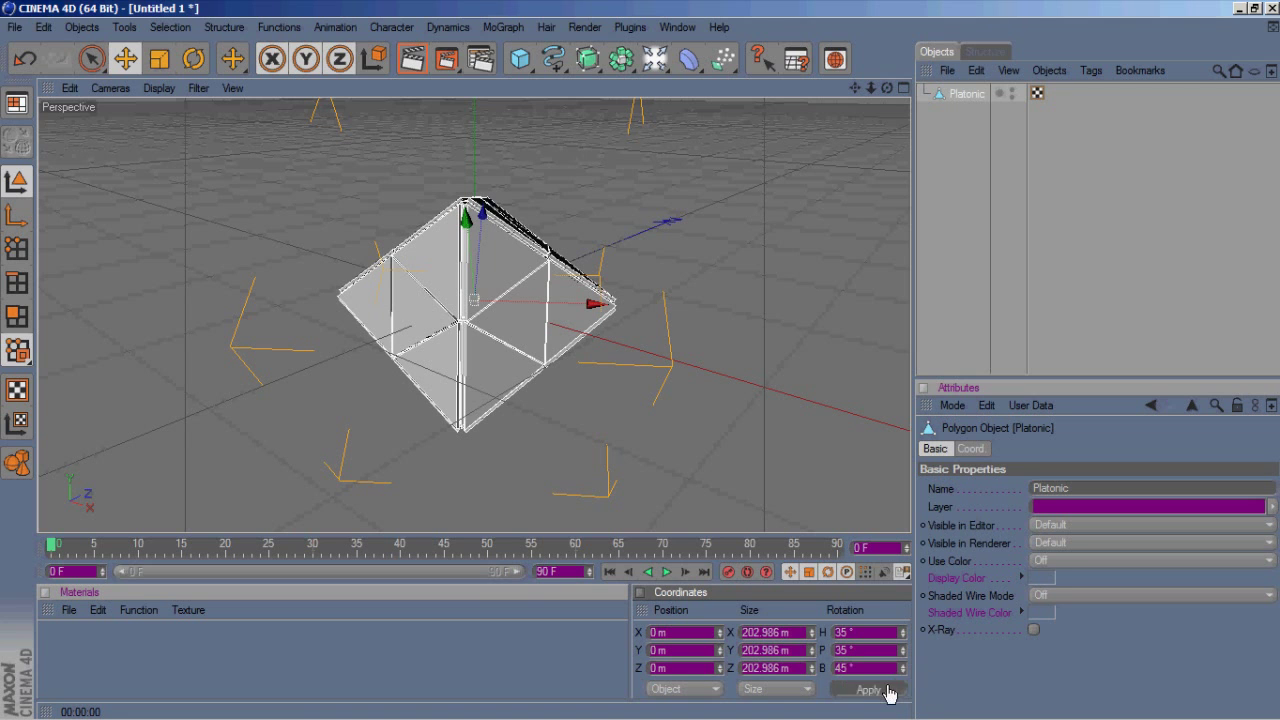
- Render the active view to check the paneled octahedron, clear the render and reselect the Platonic object
{"action": "left_click_drag", "start_coordinate": [887, 88], "coordinate": [631, 367]}
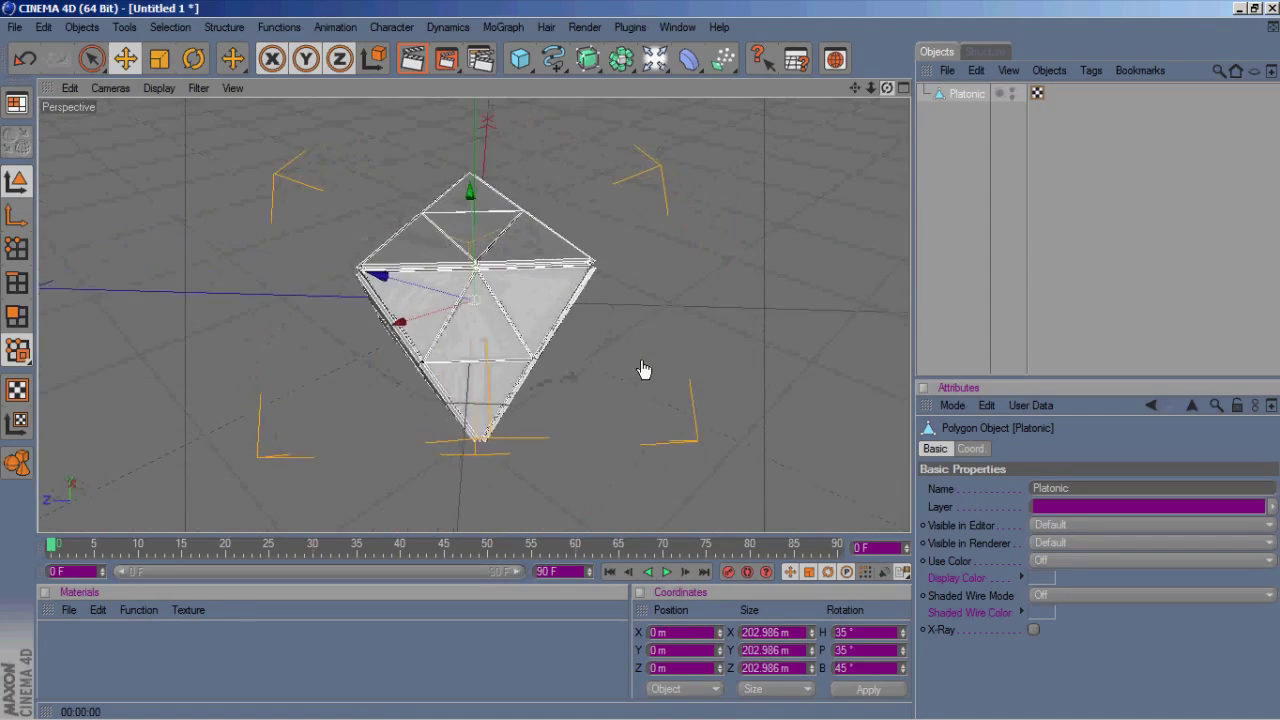
{"action": "left_click_drag", "start_coordinate": [644, 369], "coordinate": [600, 369]}
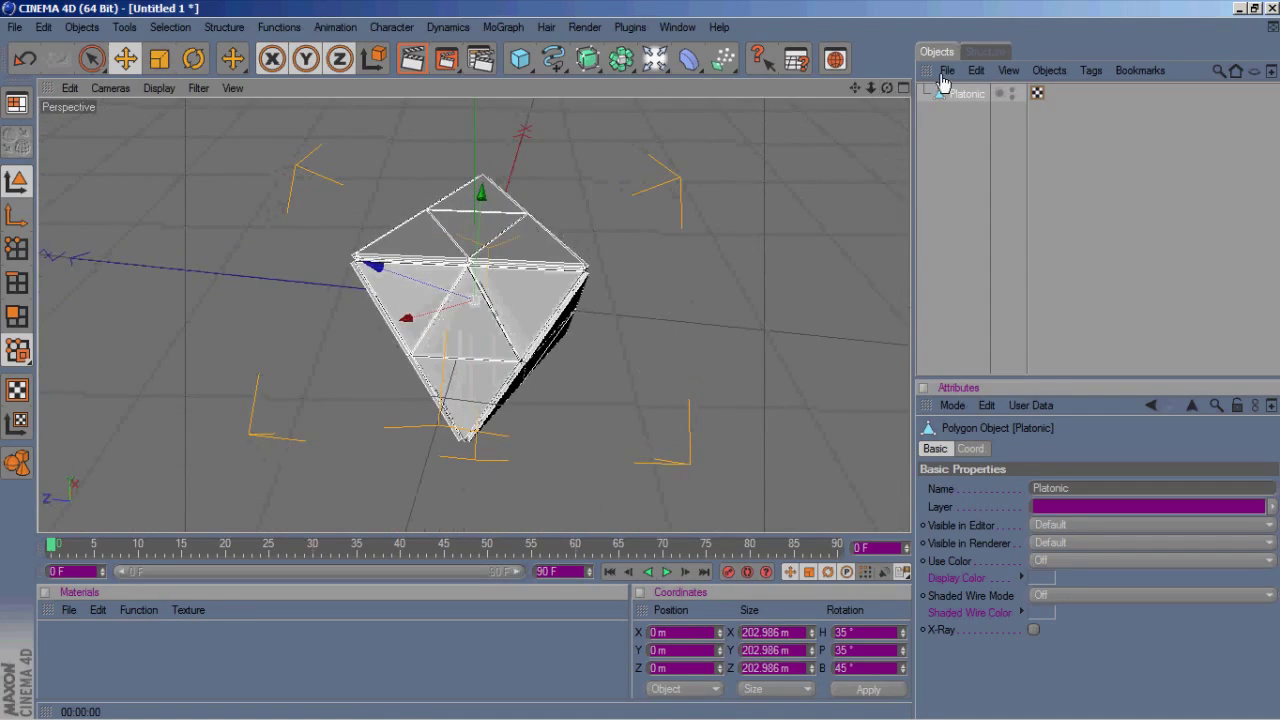
{"action": "left_click", "coordinate": [404, 59]}
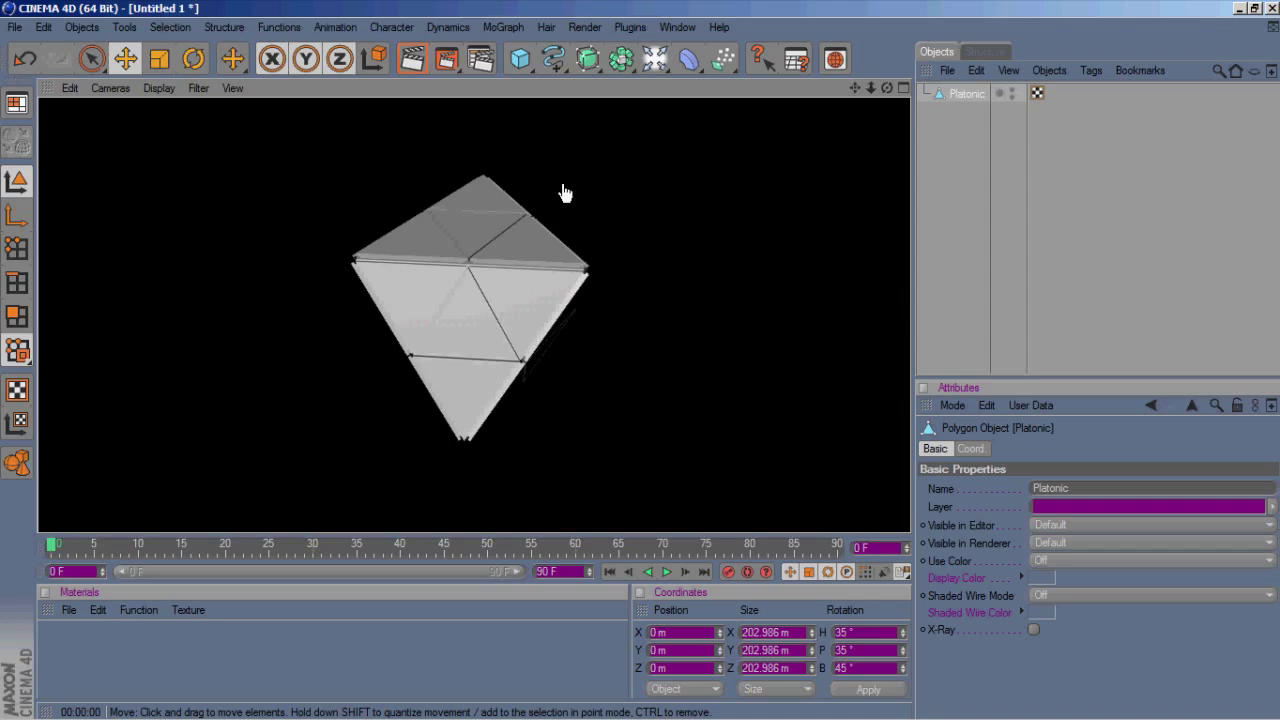
{"action": "left_click", "coordinate": [645, 240]}
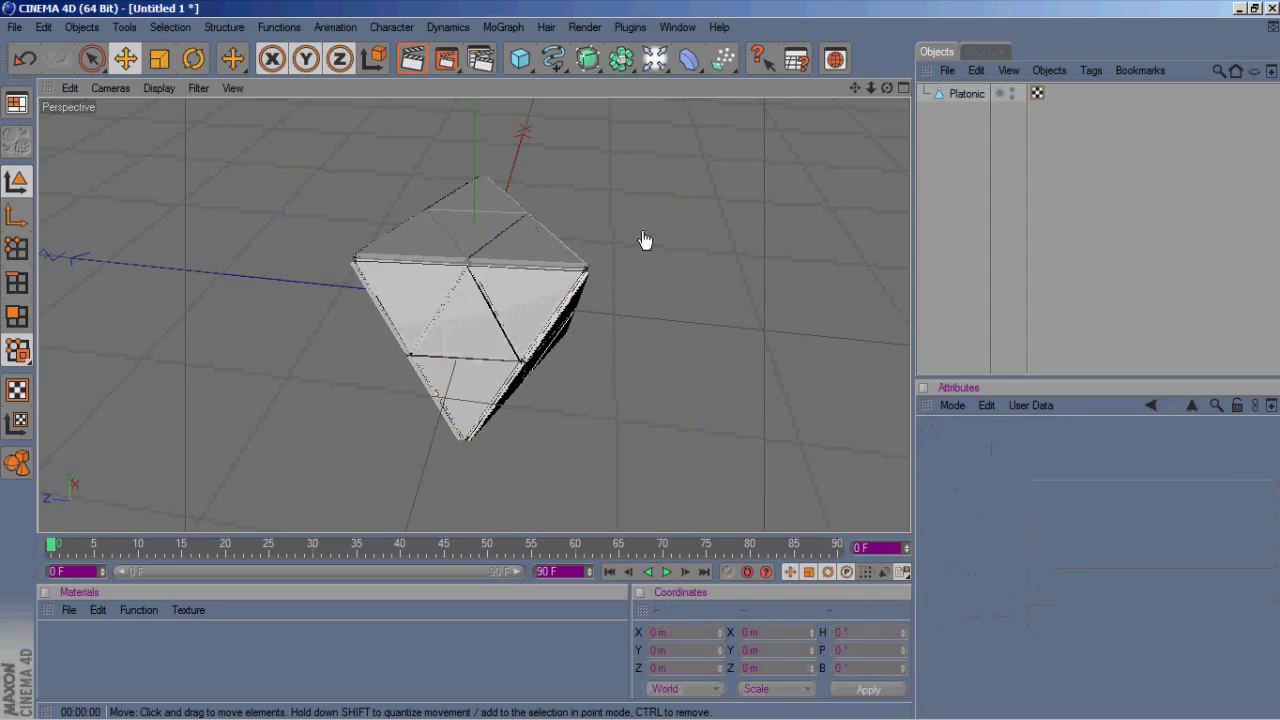
{"action": "left_click", "coordinate": [953, 103]}
{"action": "mouse_move", "coordinate": [646, 369]}
{"action": "left_mouse_down", "text": "alt"}
{"action": "mouse_move", "coordinate": [620, 380]}
{"action": "mouse_move", "coordinate": [646, 369]}
{"action": "left_mouse_up", "text": "alt"}
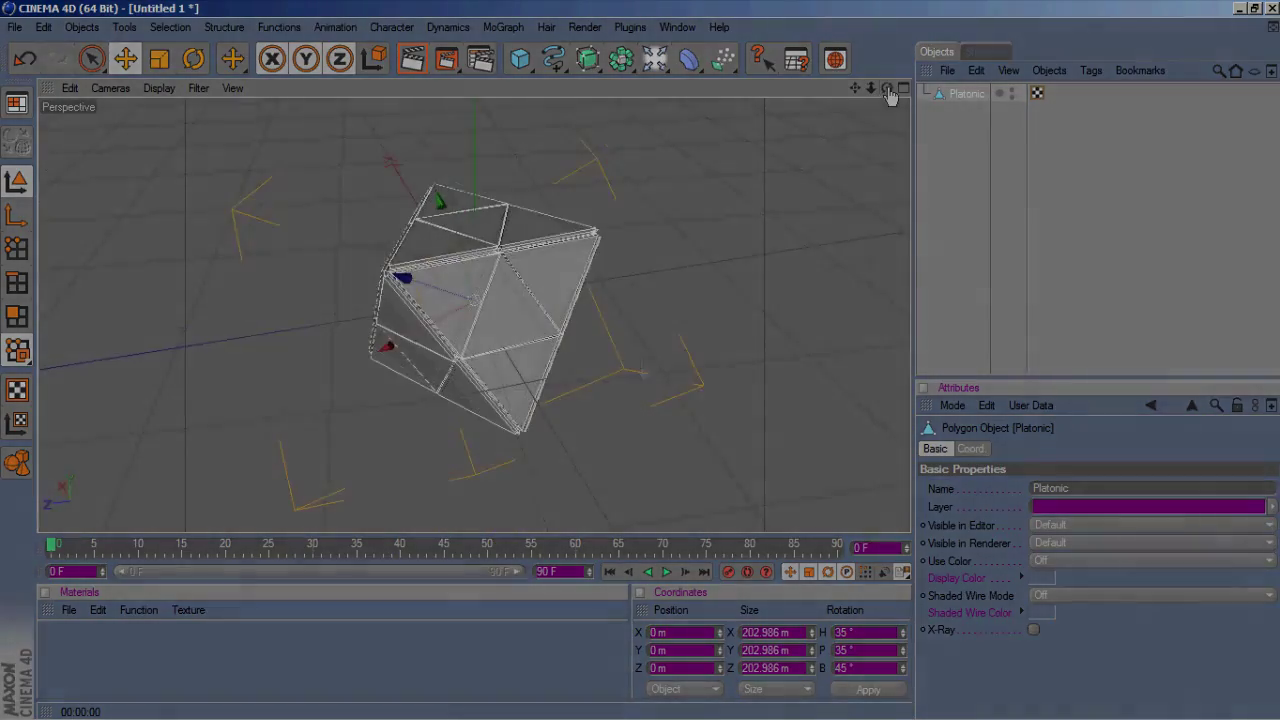